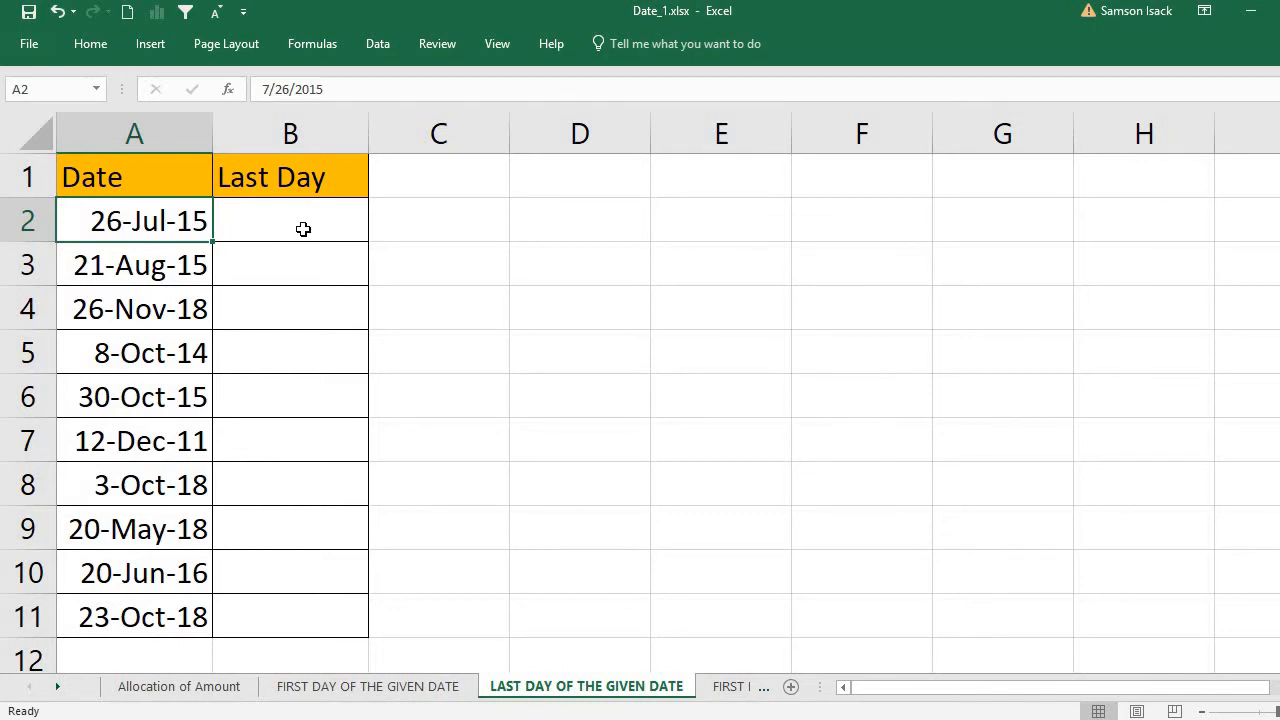
Enter the formula =EOMONTH(A2,0) in cell B2 to return the last day of the month for the date in A2.
{"action": "left_click", "coordinate": [303, 229]}
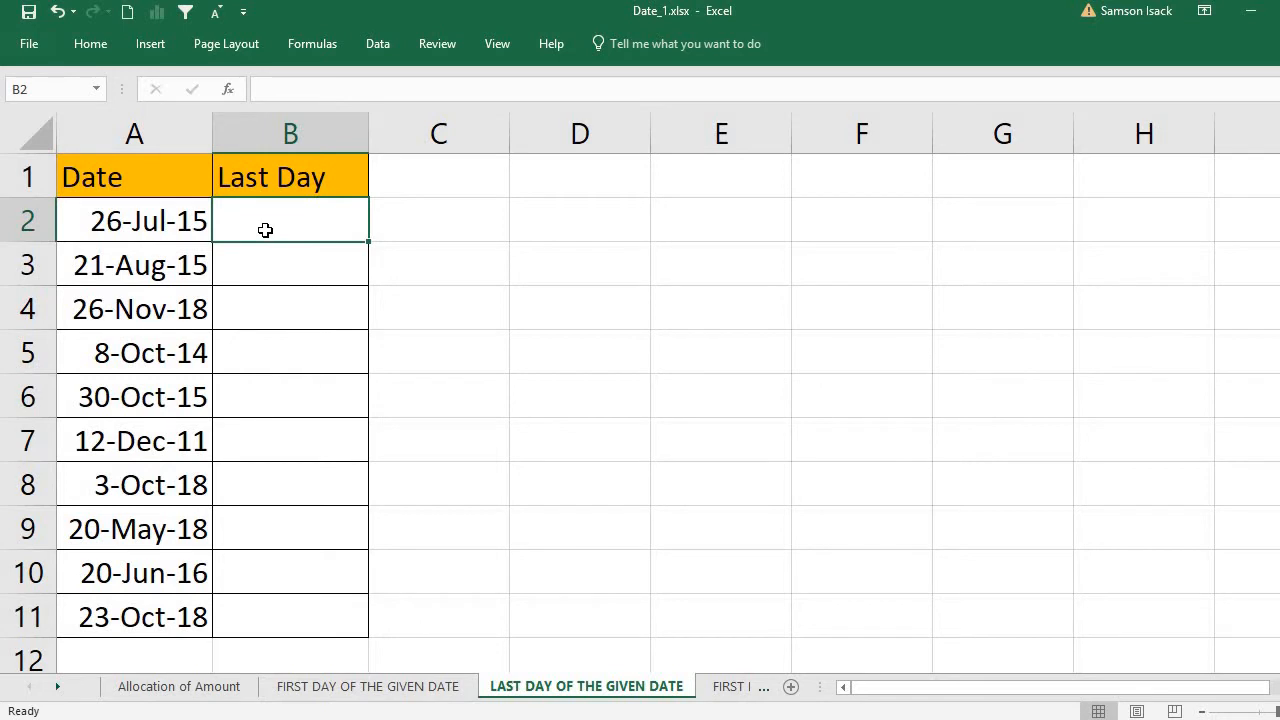
{"action": "type", "text": "="}
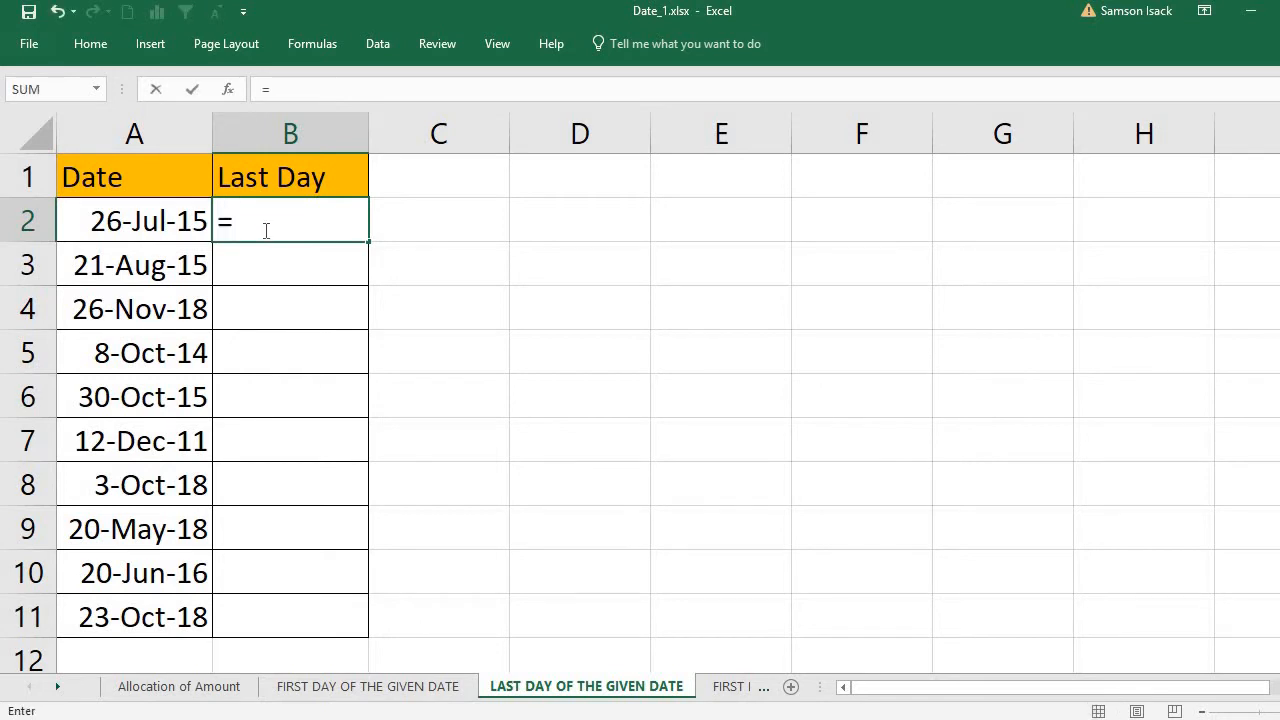
{"action": "type", "text": "EO"}
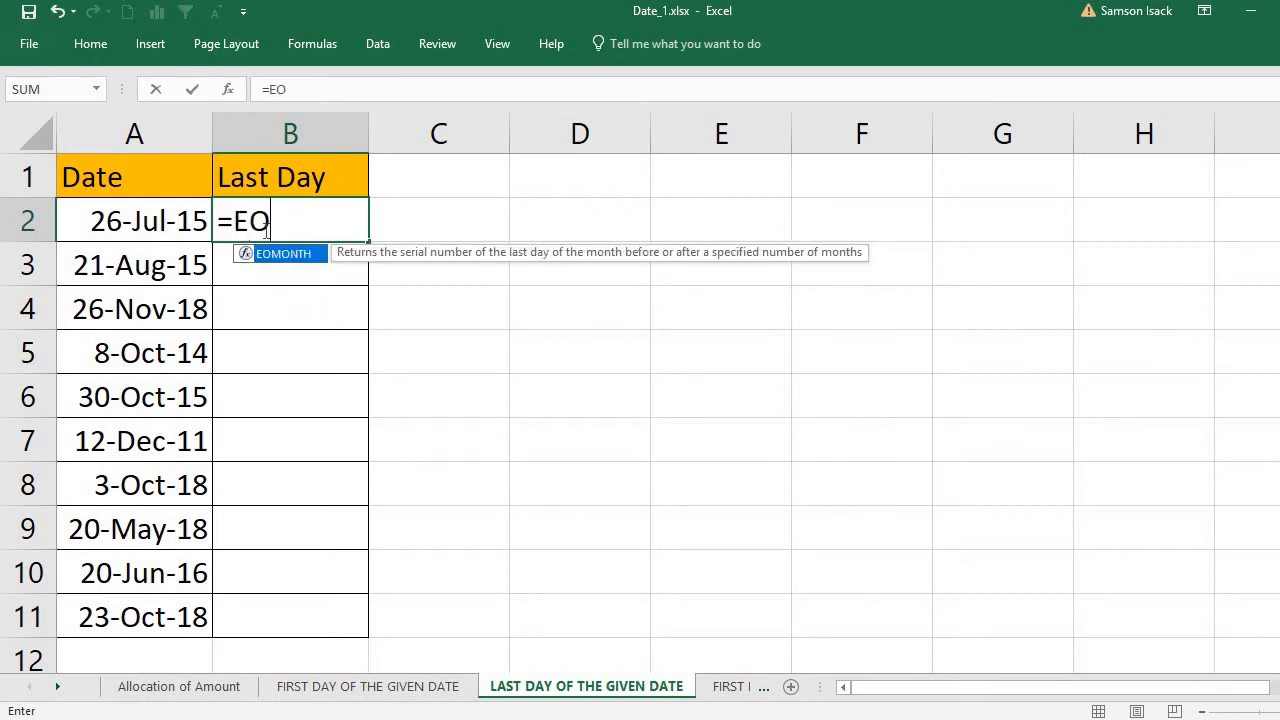
{"action": "type", "text": "M"}
{"action": "double_click", "coordinate": [296, 256]}
{"action": "left_click", "coordinate": [170, 222]}
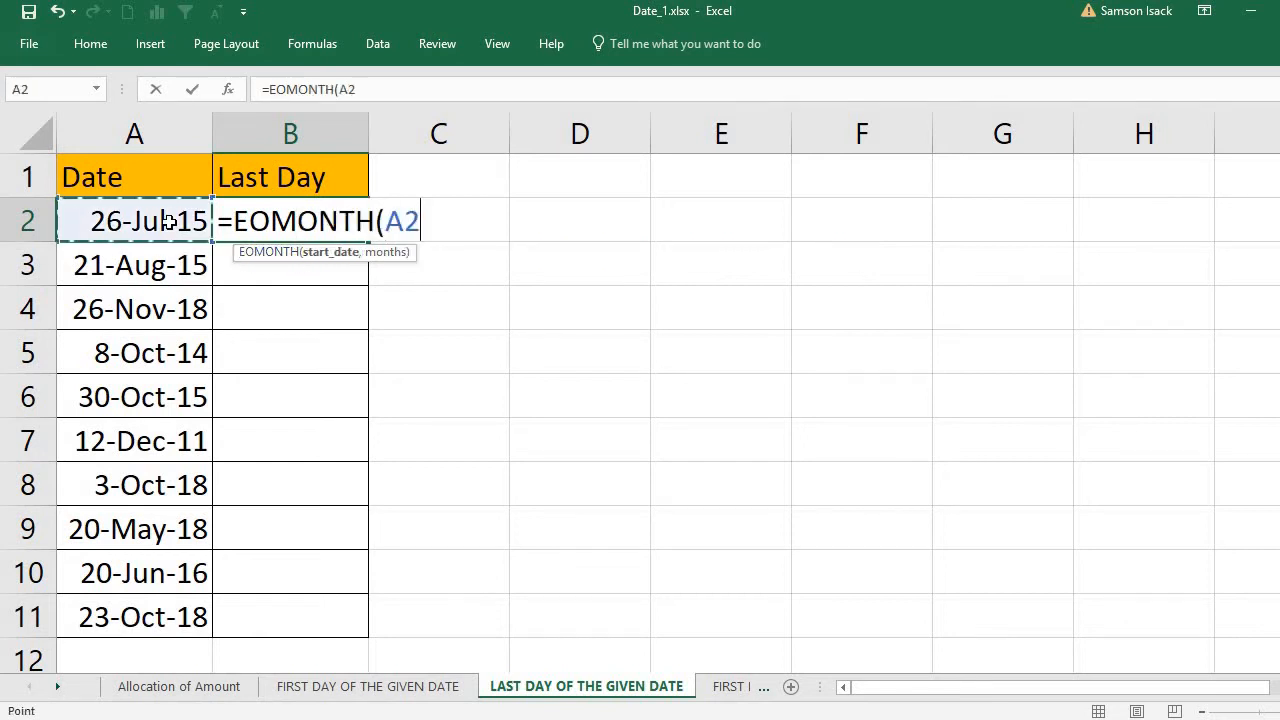
{"action": "type", "text": ","}
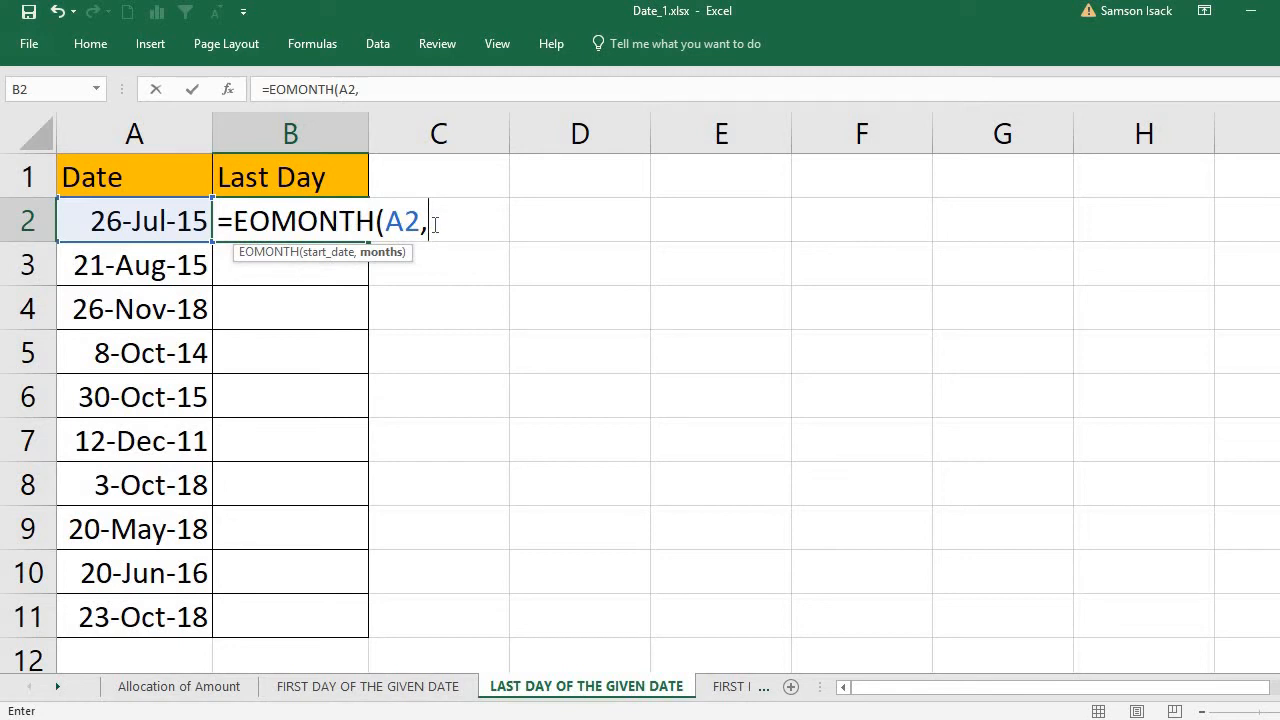
{"action": "type", "text": "0)"}
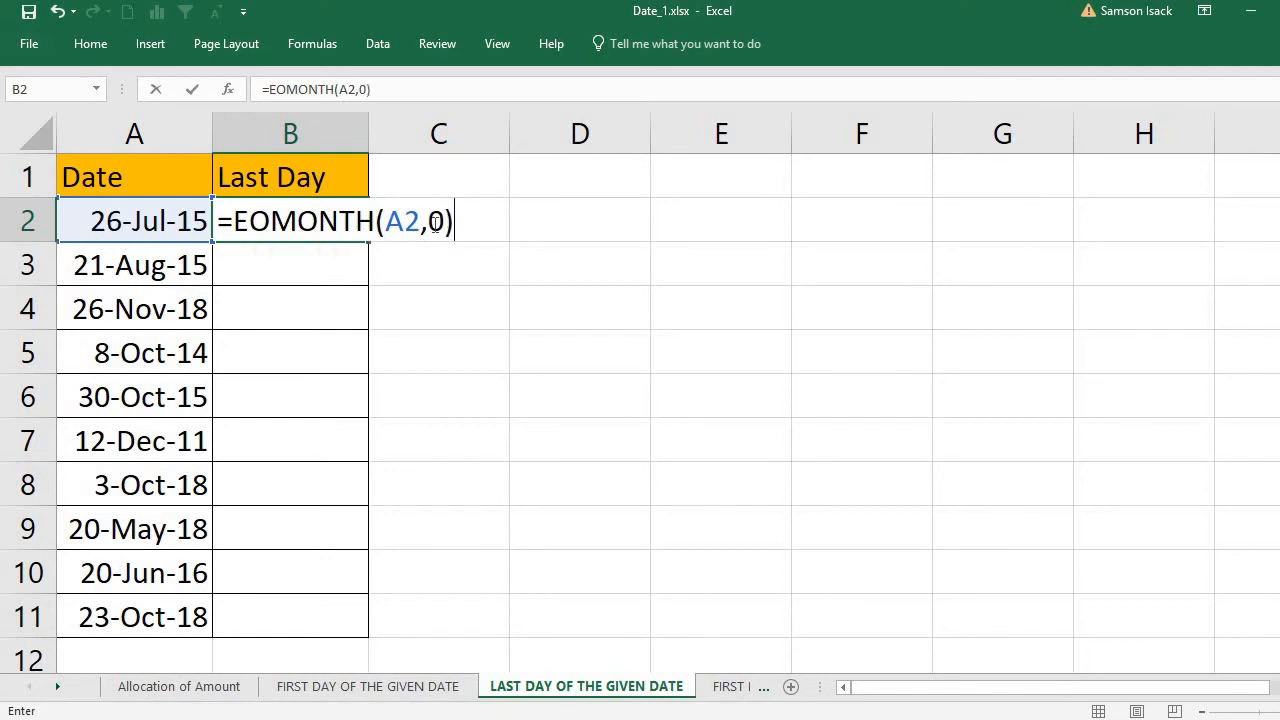
{"action": "key", "text": "Return"}
{"action": "left_click", "coordinate": [331, 226]}
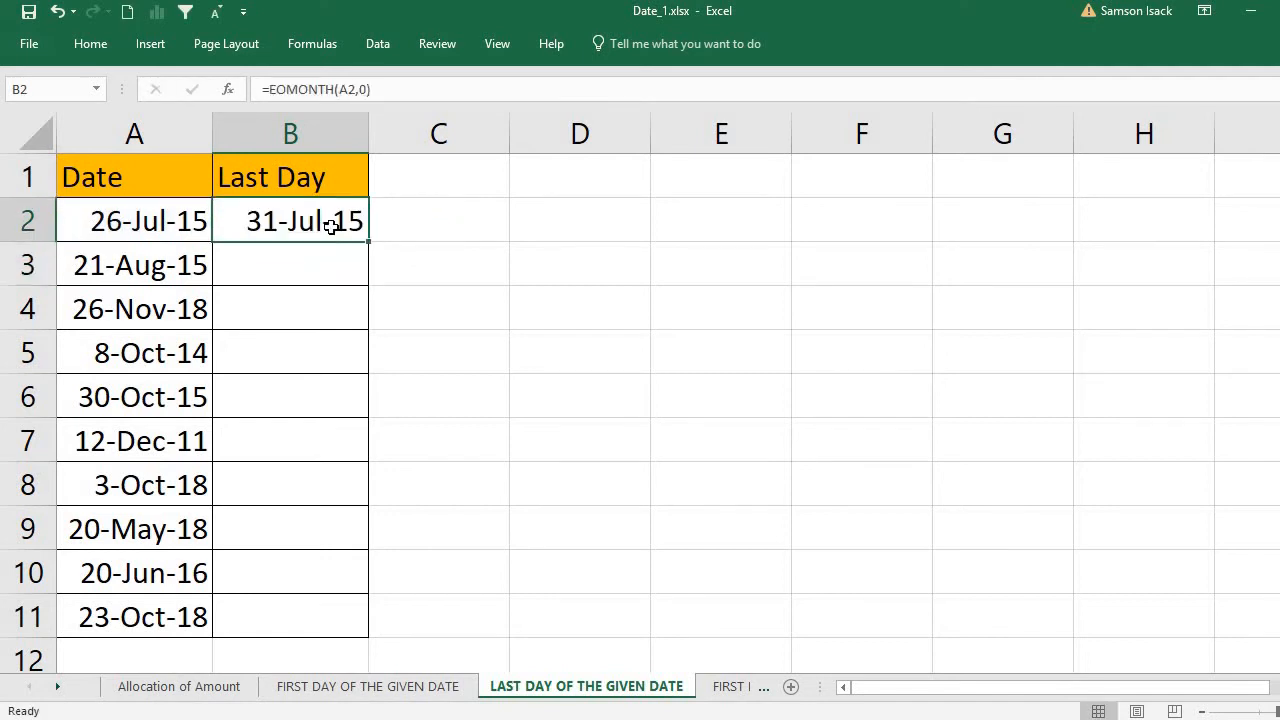
Change the months argument of the EOMONTH formula in B2 to 1.
{"action": "left_click", "coordinate": [180, 222]}
{"action": "left_click", "coordinate": [259, 227]}
{"action": "left_click", "coordinate": [368, 89]}
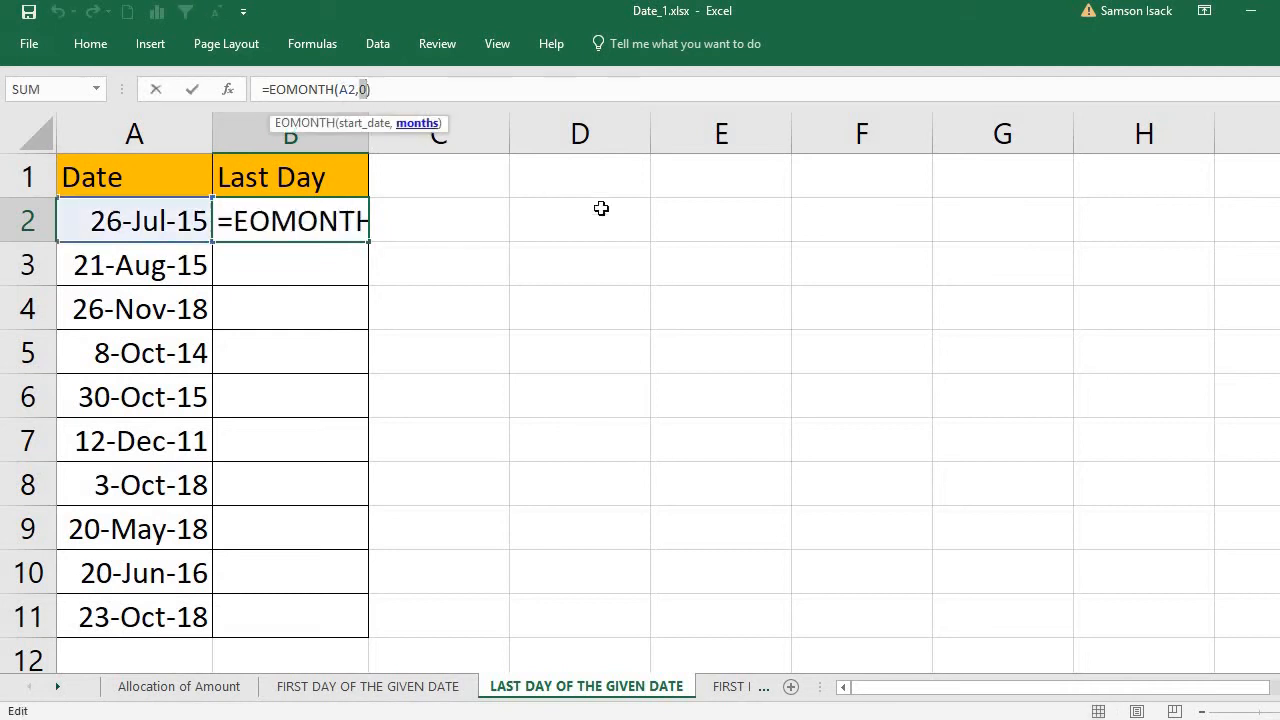
{"action": "type", "text": "1"}
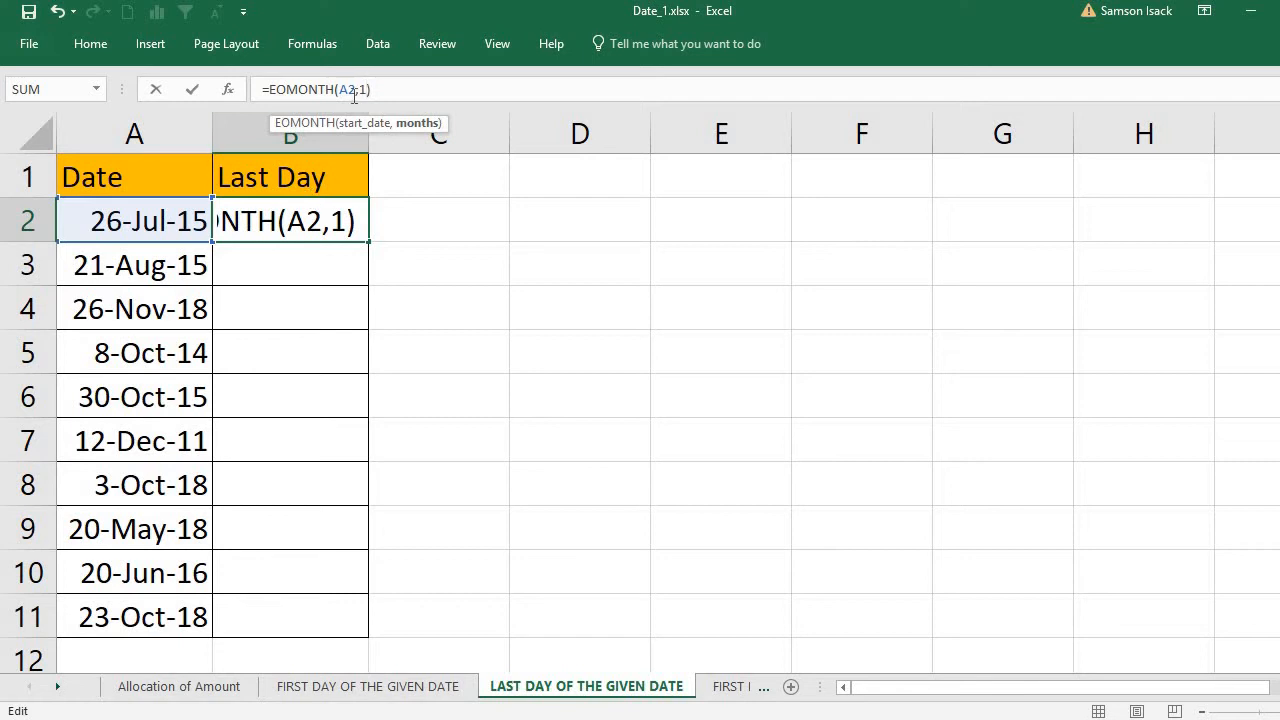
{"action": "key", "text": "Return"}
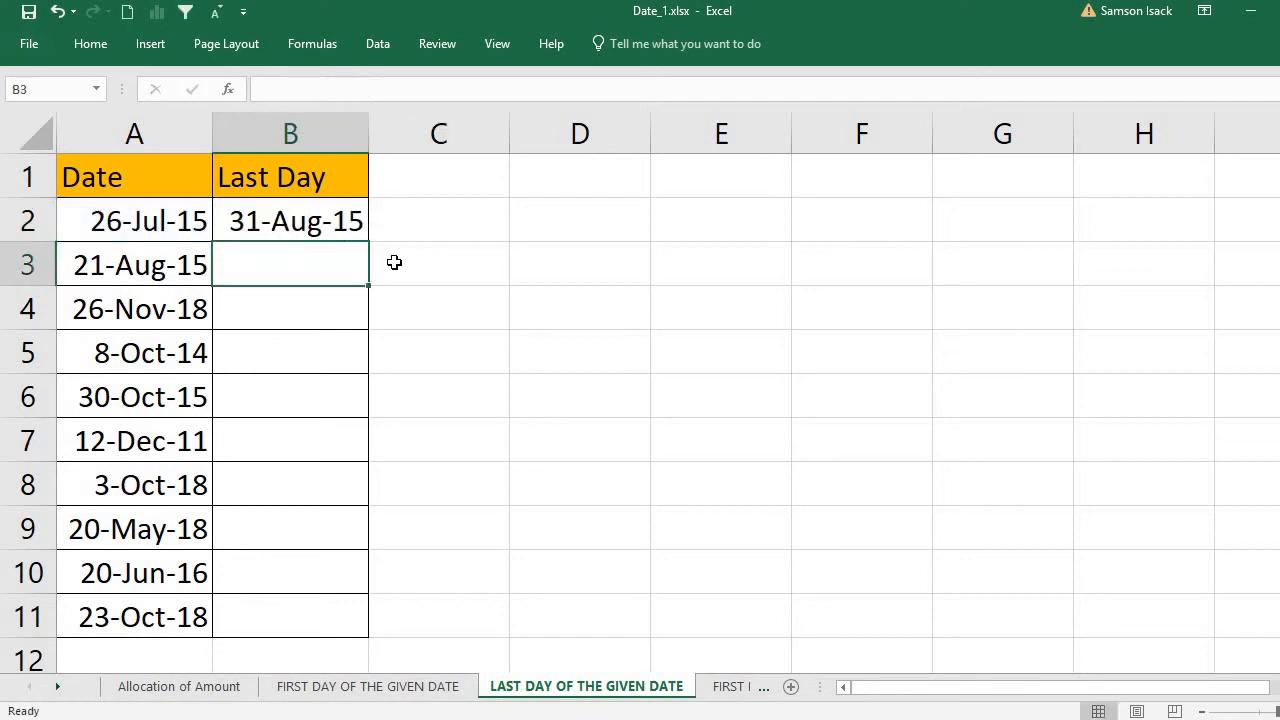
Compare B2 with the date in A2, and set the months argument of B2's EOMONTH formula to -1.
{"action": "left_click", "coordinate": [323, 217]}
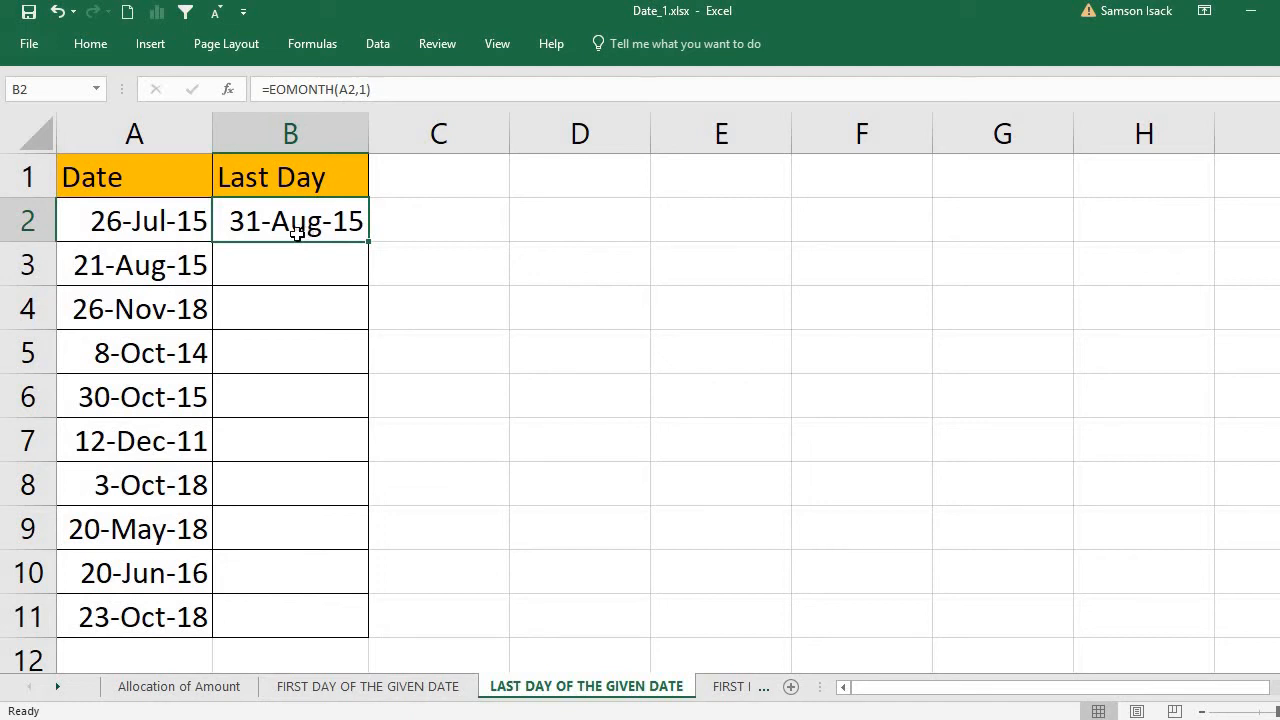
{"action": "left_click", "coordinate": [110, 222]}
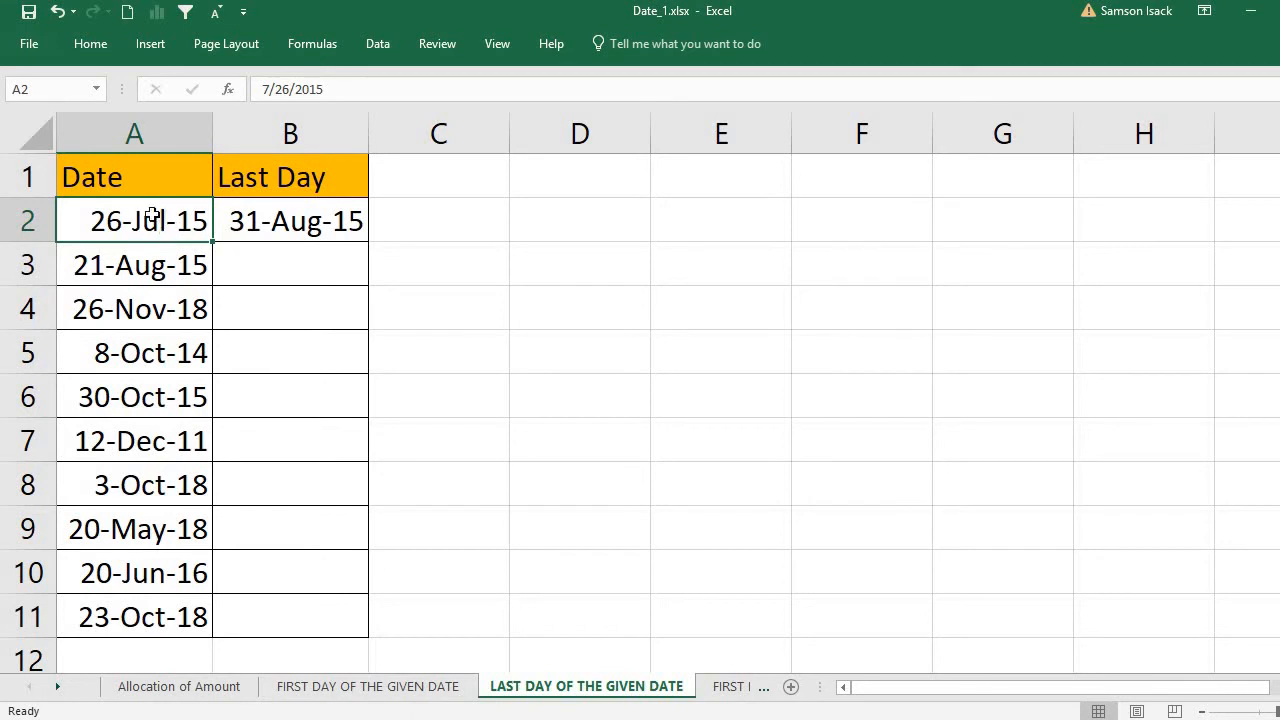
{"action": "left_click", "coordinate": [290, 214]}
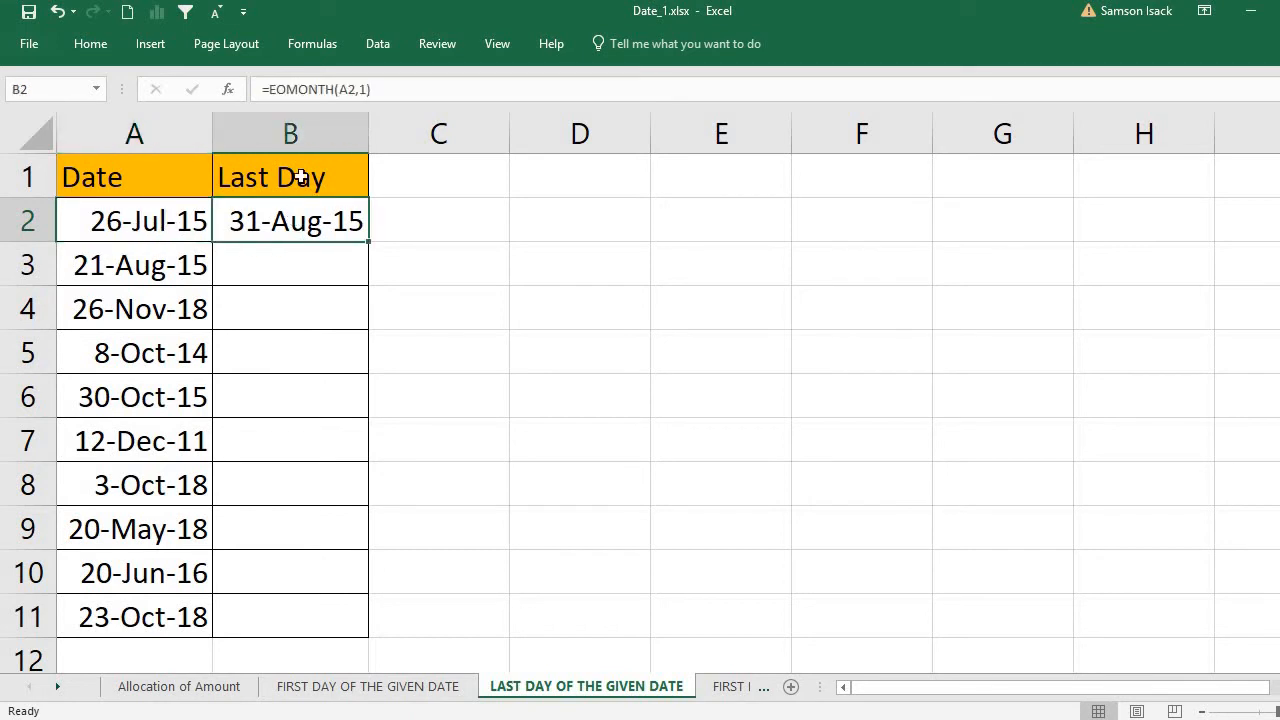
{"action": "left_click", "coordinate": [367, 90]}
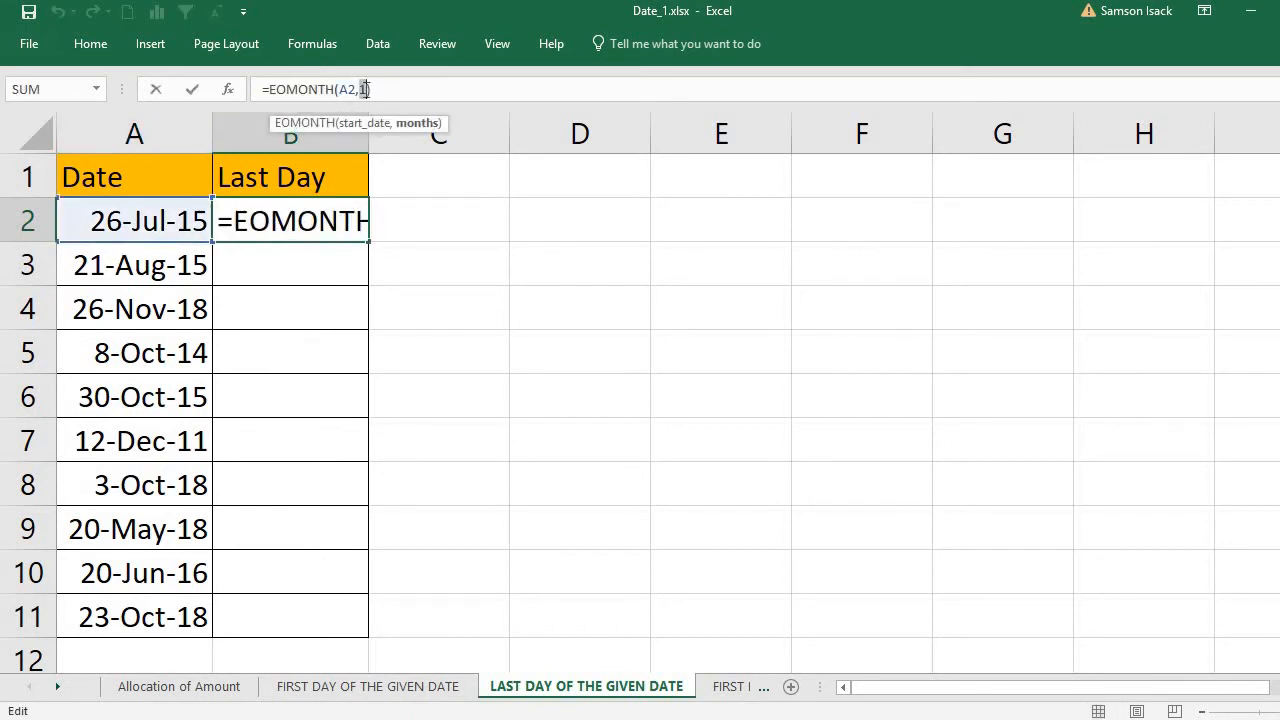
{"action": "type", "text": "-1"}
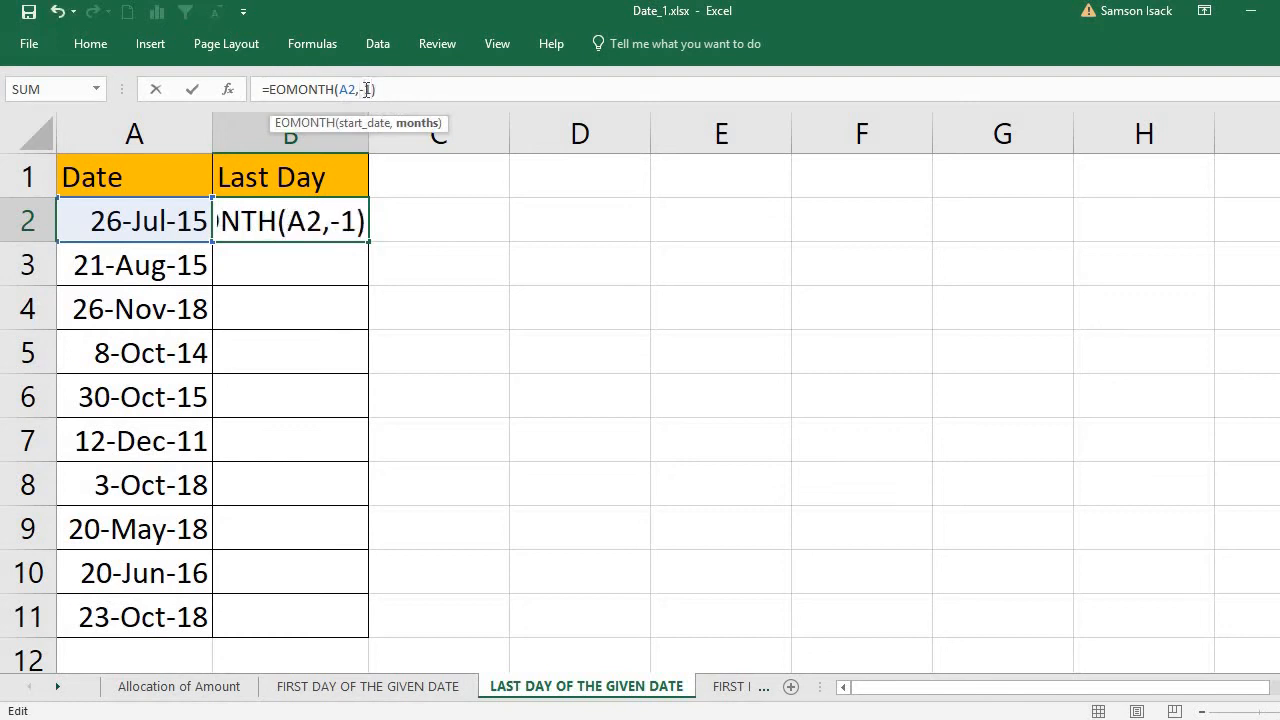
{"action": "key", "text": "Return"}
{"action": "key", "text": "Up"}
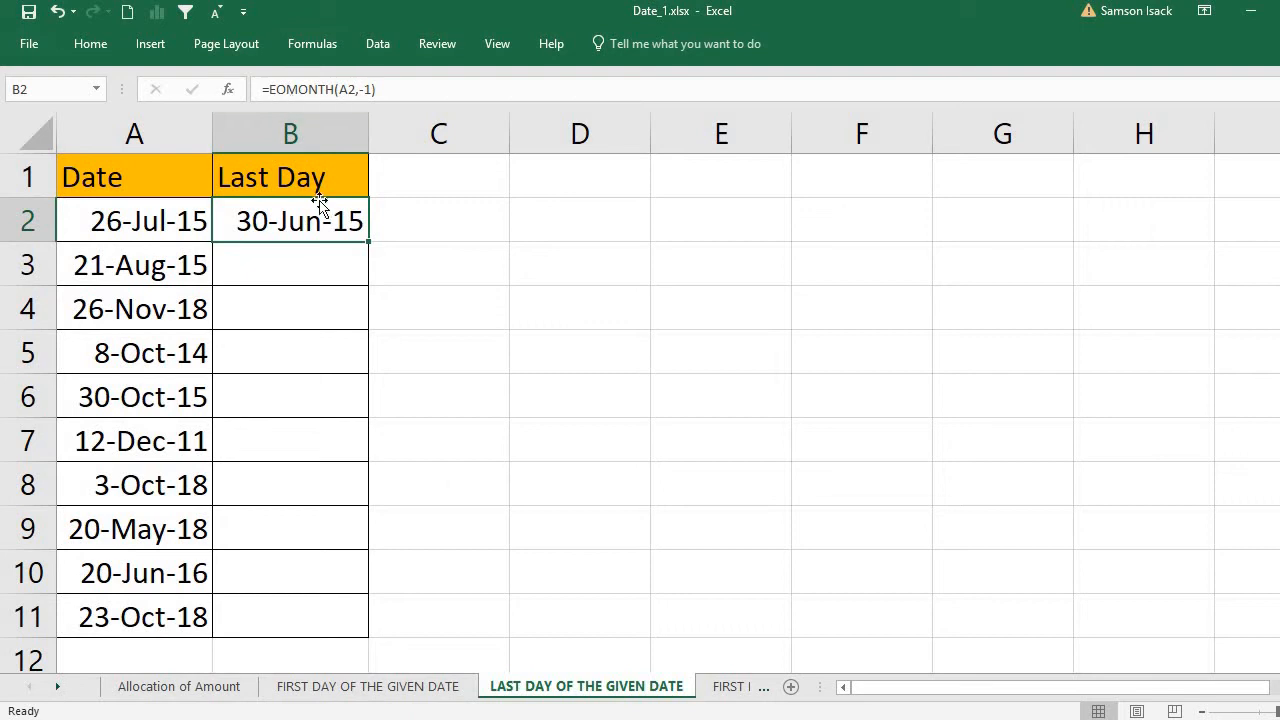
Set the months argument in B2's EOMONTH formula back to 0 and compare the result with A2.
{"action": "left_click", "coordinate": [376, 90]}
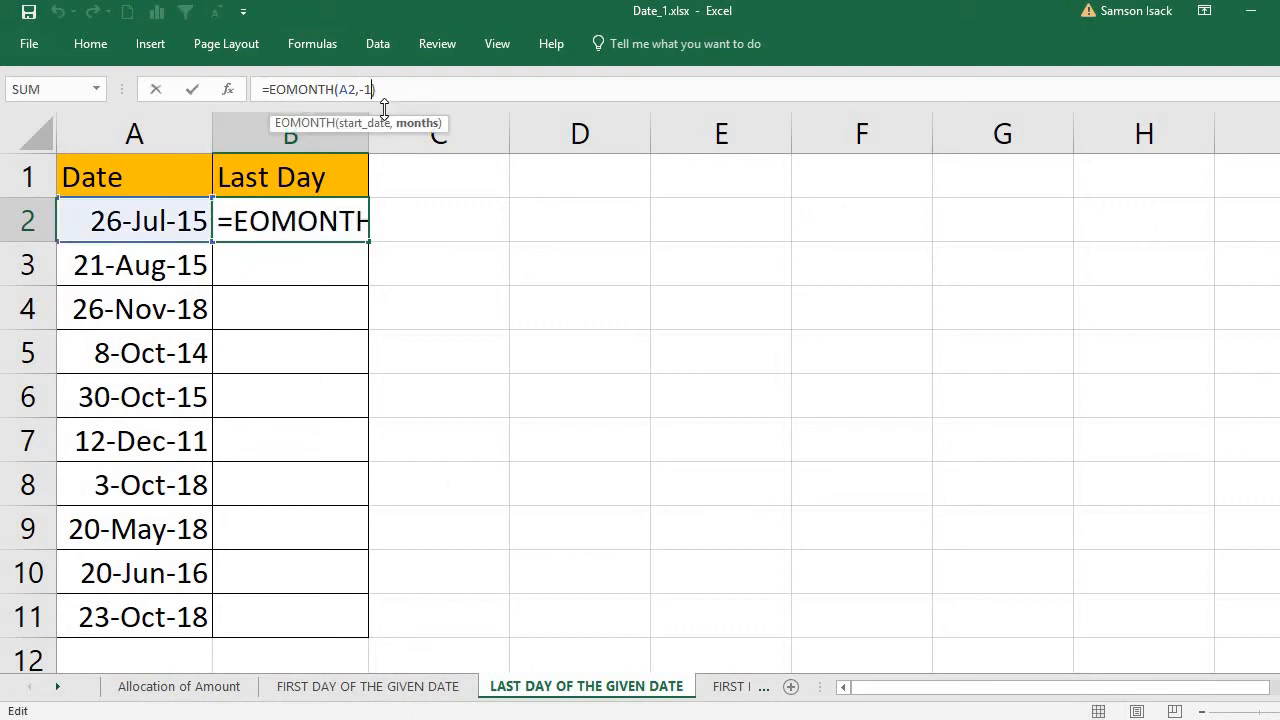
{"action": "key", "text": "BackSpace"}
{"action": "key", "text": "BackSpace"}
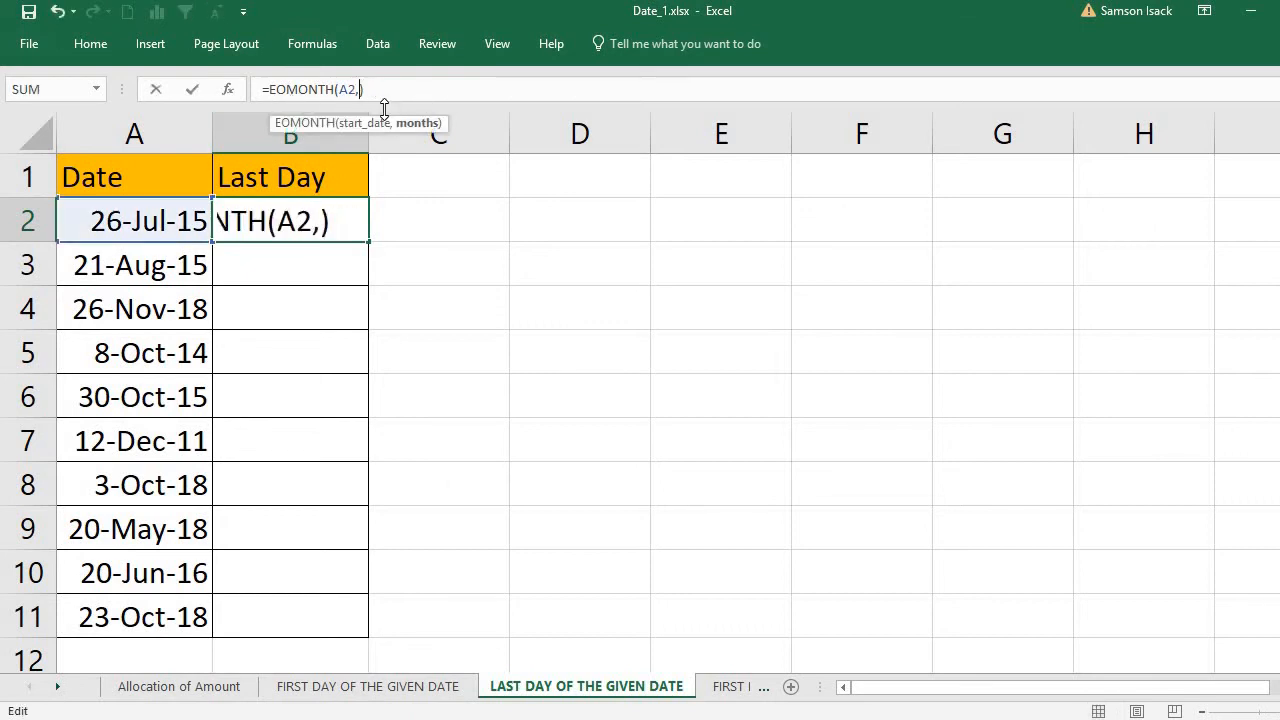
{"action": "type", "text": "0"}
{"action": "key", "text": "Return"}
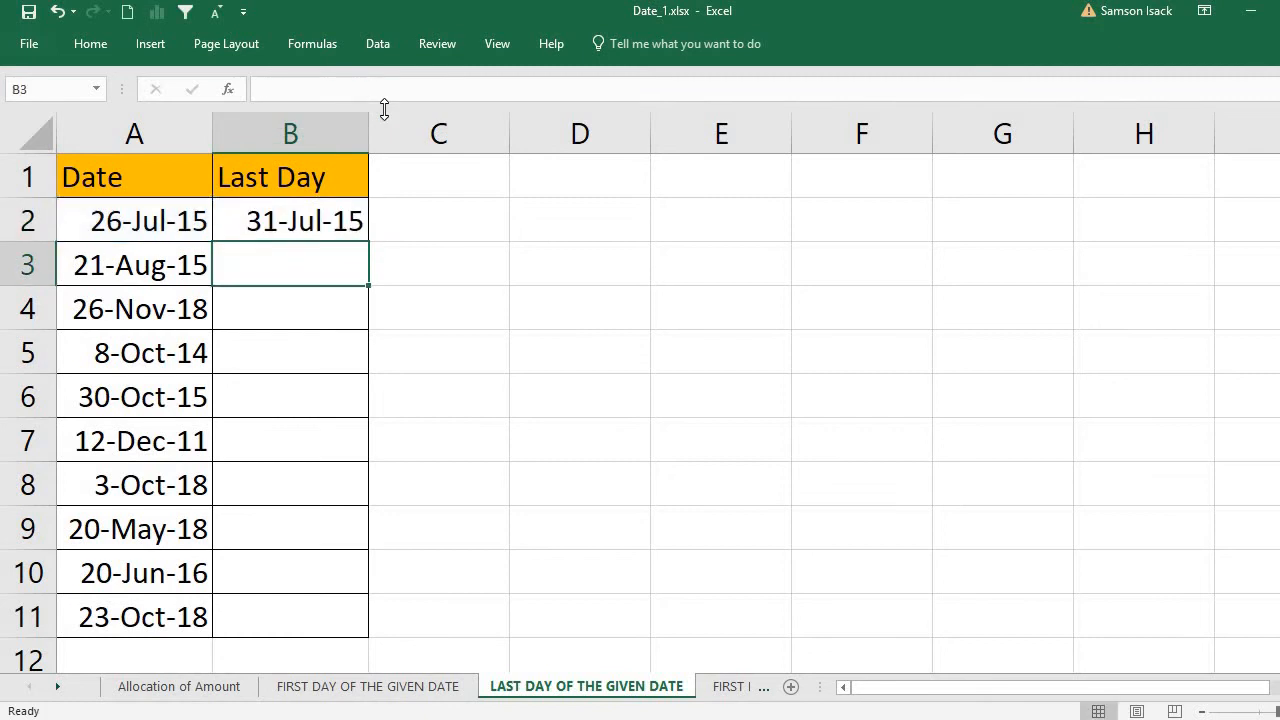
{"action": "left_click", "coordinate": [297, 224]}
{"action": "left_click", "coordinate": [137, 230]}
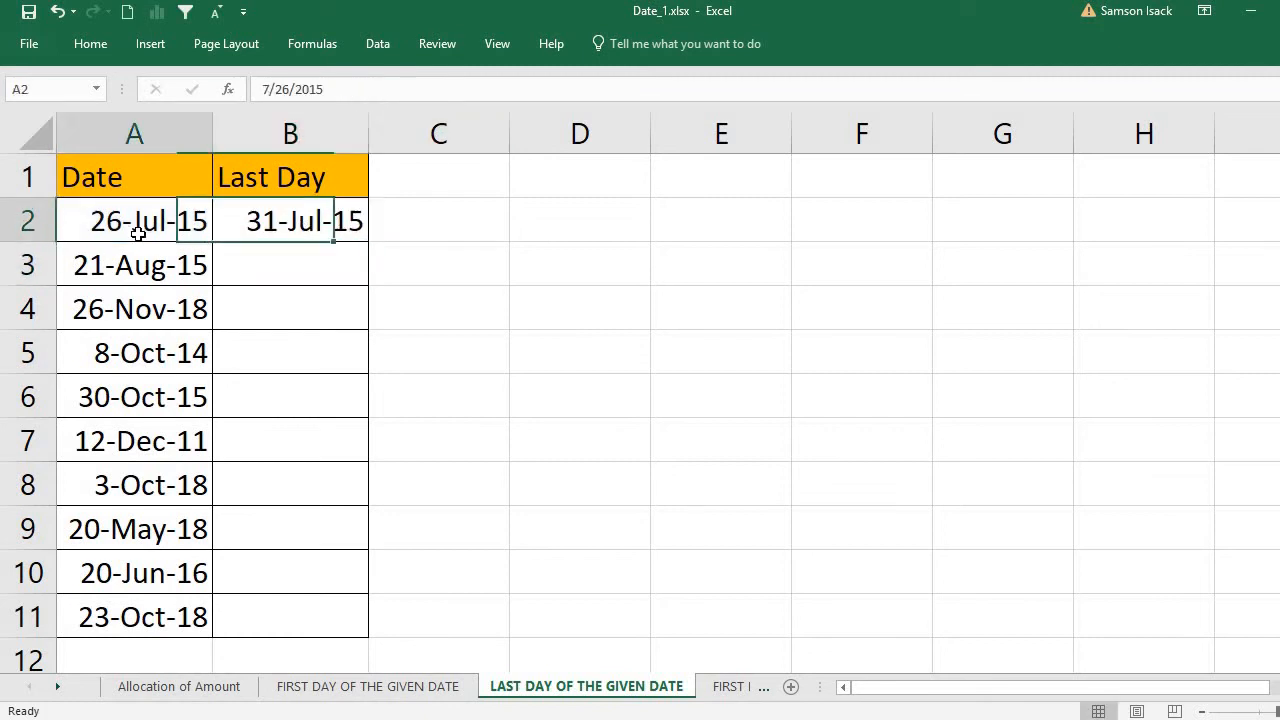
{"action": "left_click", "coordinate": [268, 236]}
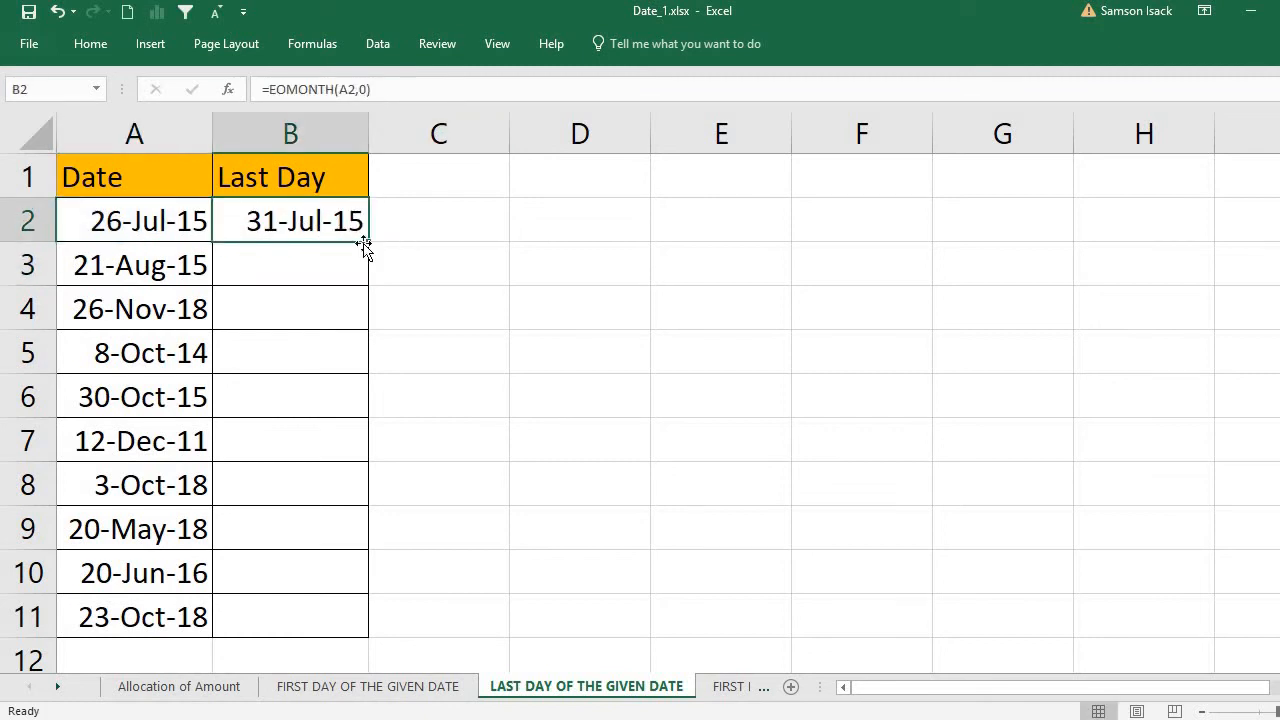
{"action": "left_click", "coordinate": [314, 276]}
{"action": "type", "text": "="}
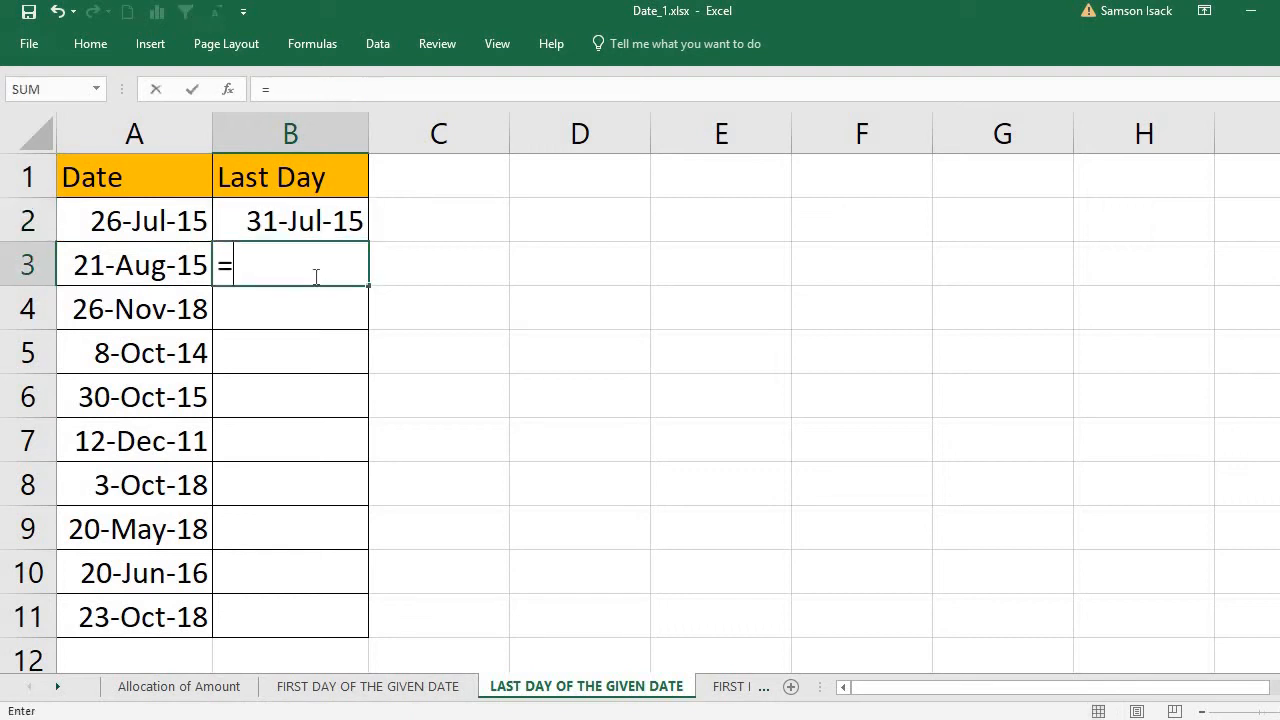
{"action": "type", "text": "EO"}
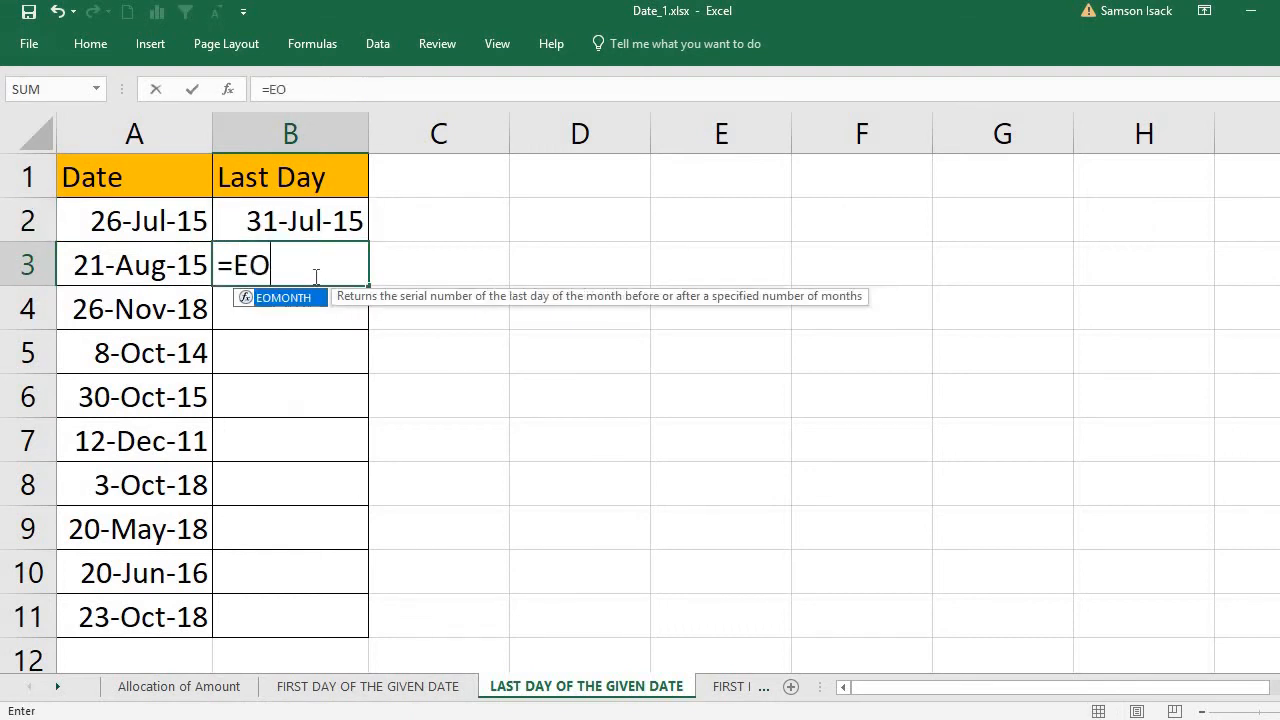
{"action": "type", "text": "MONTH("}
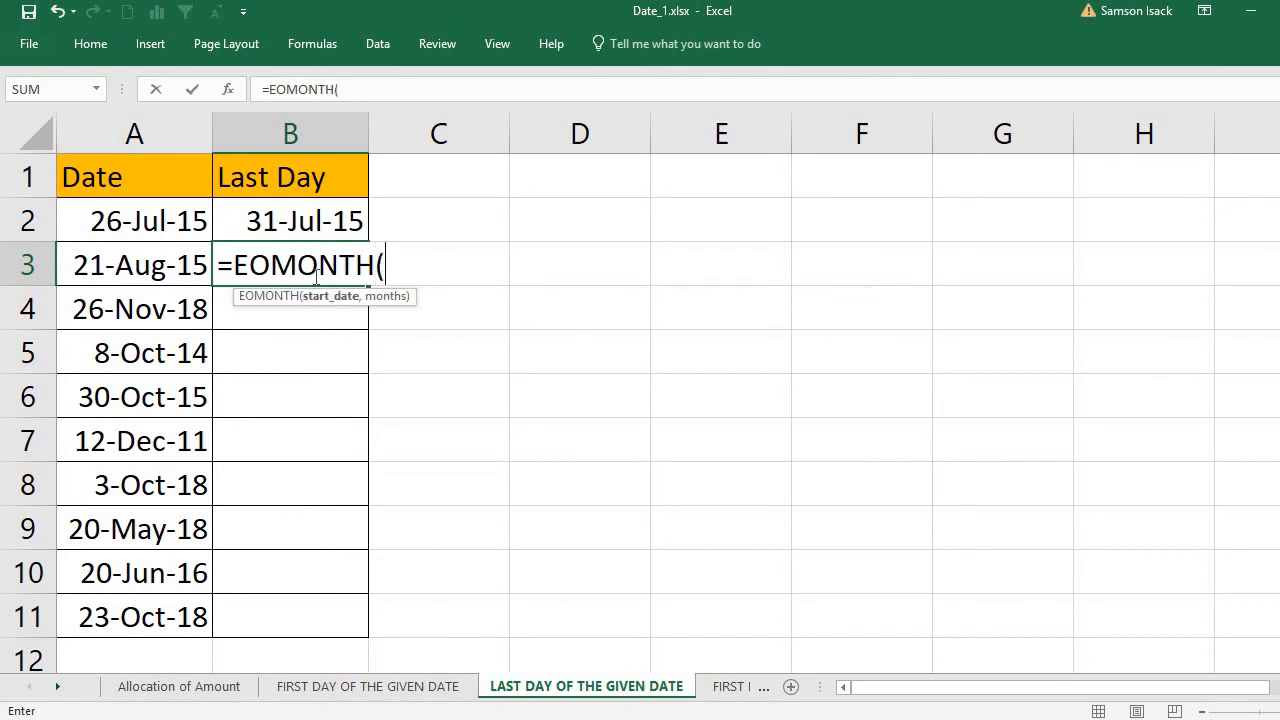
{"action": "left_click", "coordinate": [116, 262]}
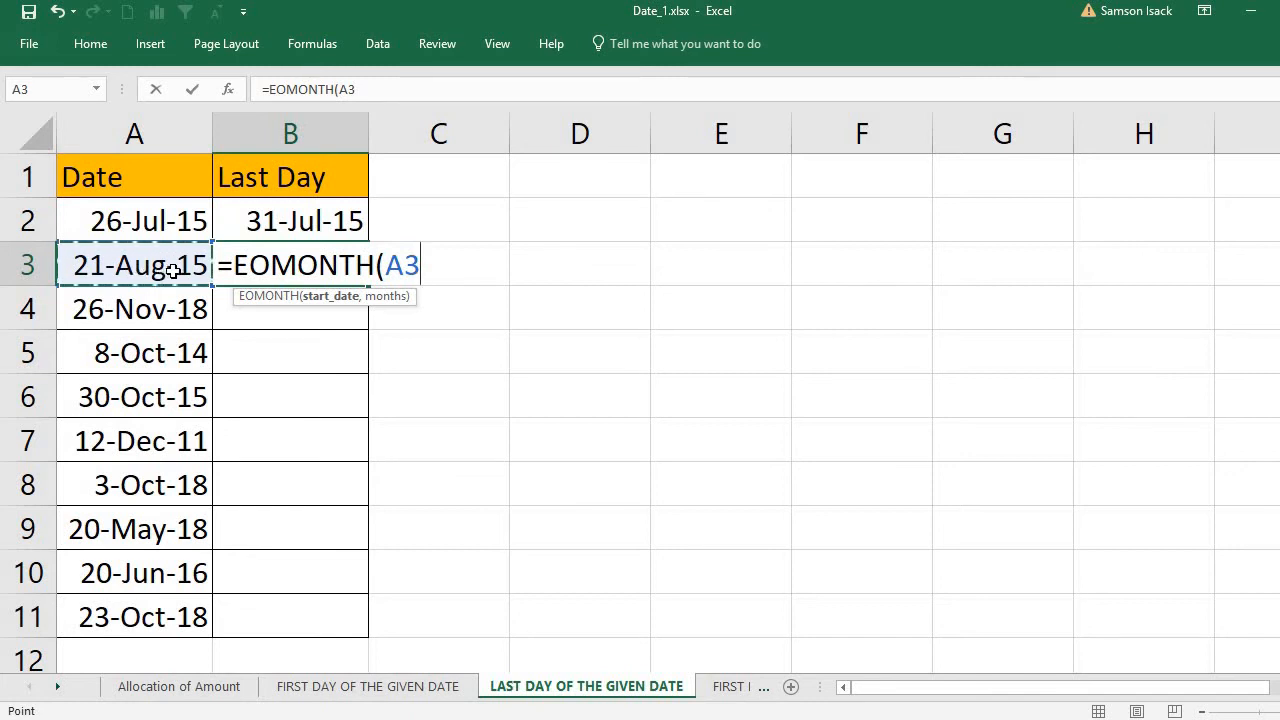
{"action": "key", "text": "BackSpace"}
{"action": "key", "text": "BackSpace"}
{"action": "key", "text": "BackSpace"}
{"action": "key", "text": "BackSpace"}
{"action": "key", "text": "BackSpace"}
{"action": "key", "text": "BackSpace"}
{"action": "key", "text": "BackSpace"}
{"action": "key", "text": "BackSpace"}
{"action": "key", "text": "BackSpace"}
{"action": "key", "text": "BackSpace"}
{"action": "key", "text": "BackSpace"}
{"action": "key", "text": "Escape"}
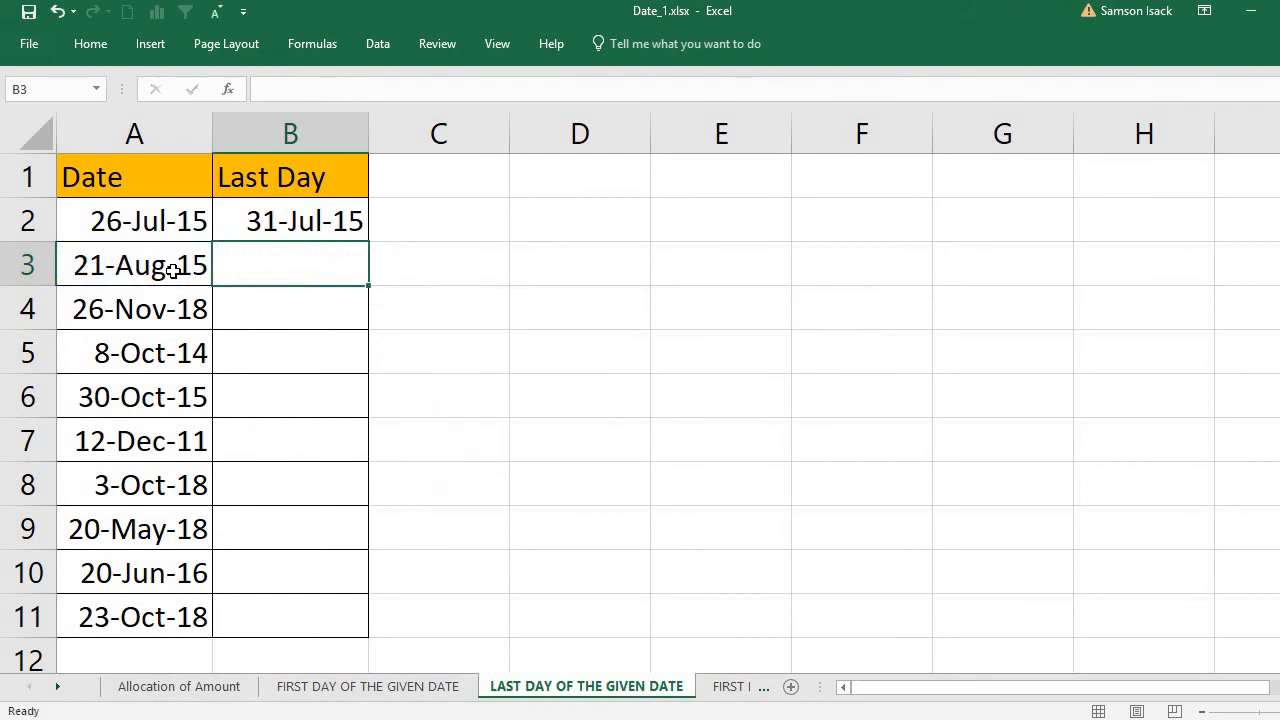
Check the number format category and date type applied to the dates in A2:A11.
{"action": "key", "text": "Down"}
{"action": "left_click_drag", "start_coordinate": [118, 222], "coordinate": [115, 305]}
{"action": "left_click_drag", "start_coordinate": [112, 533], "coordinate": [108, 615]}
{"action": "right_click", "coordinate": [130, 393]}
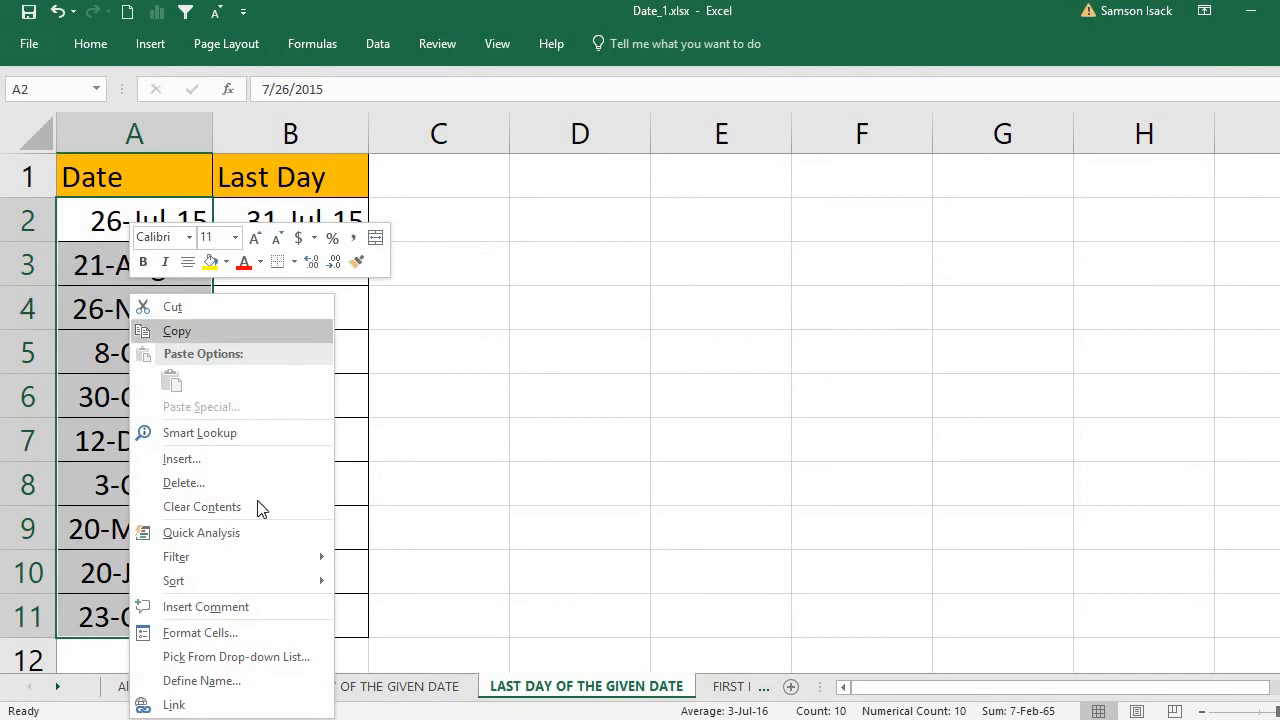
{"action": "left_click", "coordinate": [223, 633]}
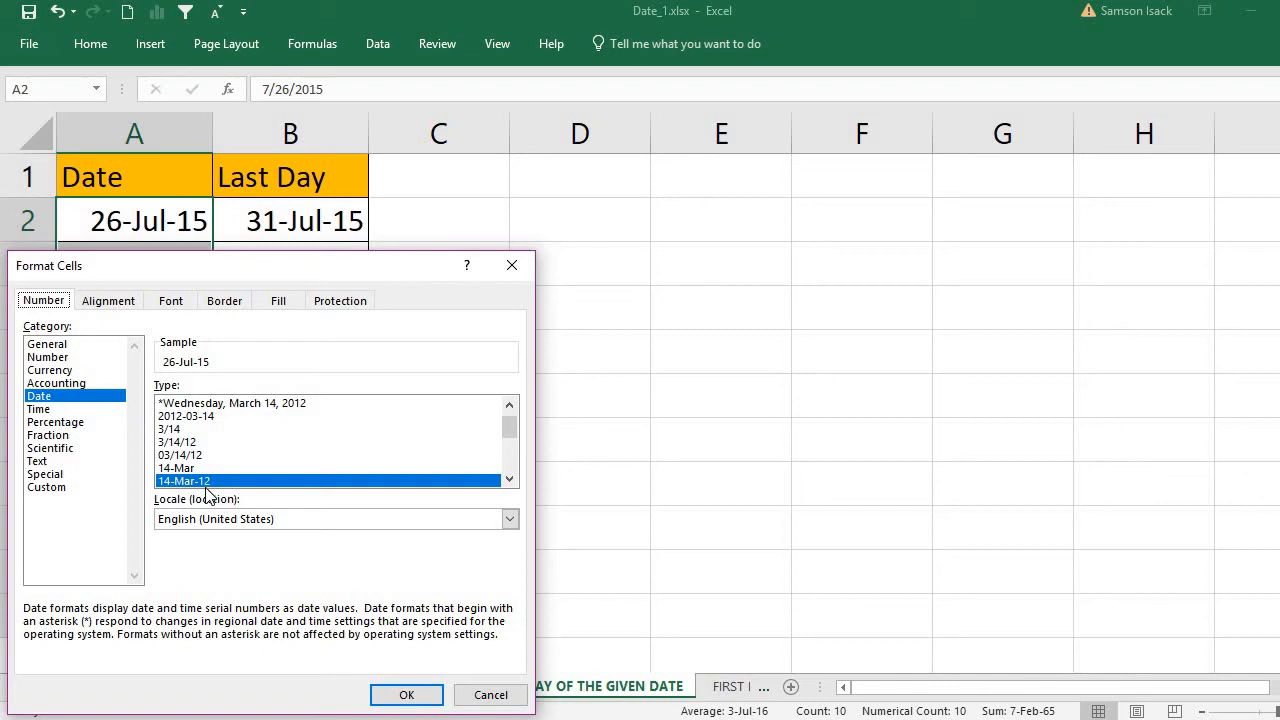
{"action": "left_click", "coordinate": [407, 695]}
{"action": "left_click", "coordinate": [175, 222]}
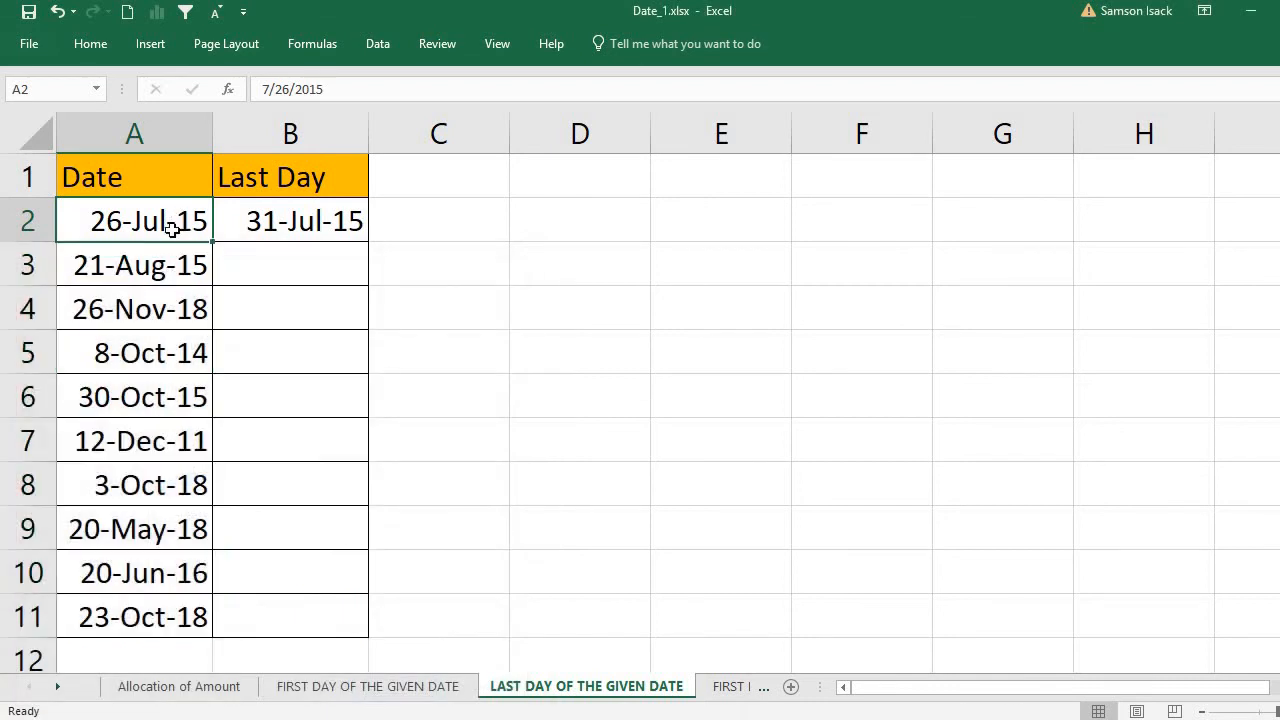
{"action": "left_click_drag", "start_coordinate": [175, 225], "coordinate": [177, 617]}
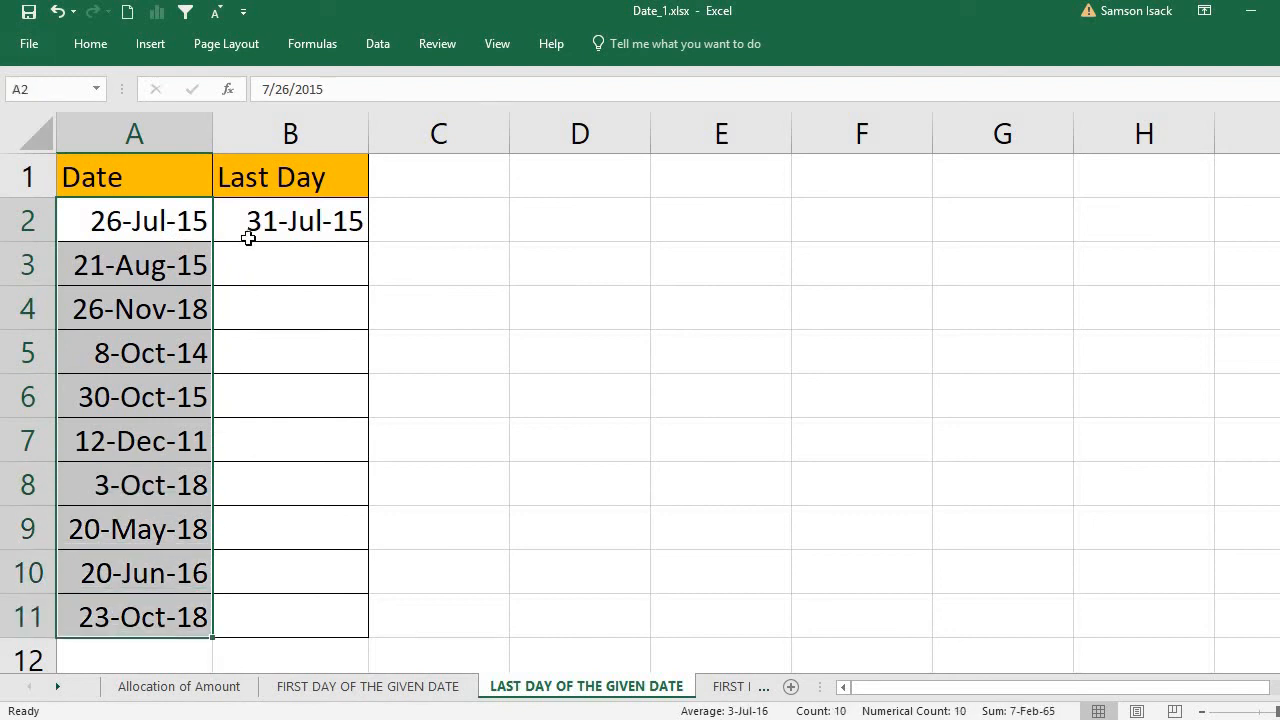
{"action": "left_click", "coordinate": [306, 226]}
Enter =EOMONTH(A3,0) in B3 and fill the formula down the Last Day column through B11.
{"action": "left_click", "coordinate": [320, 255]}
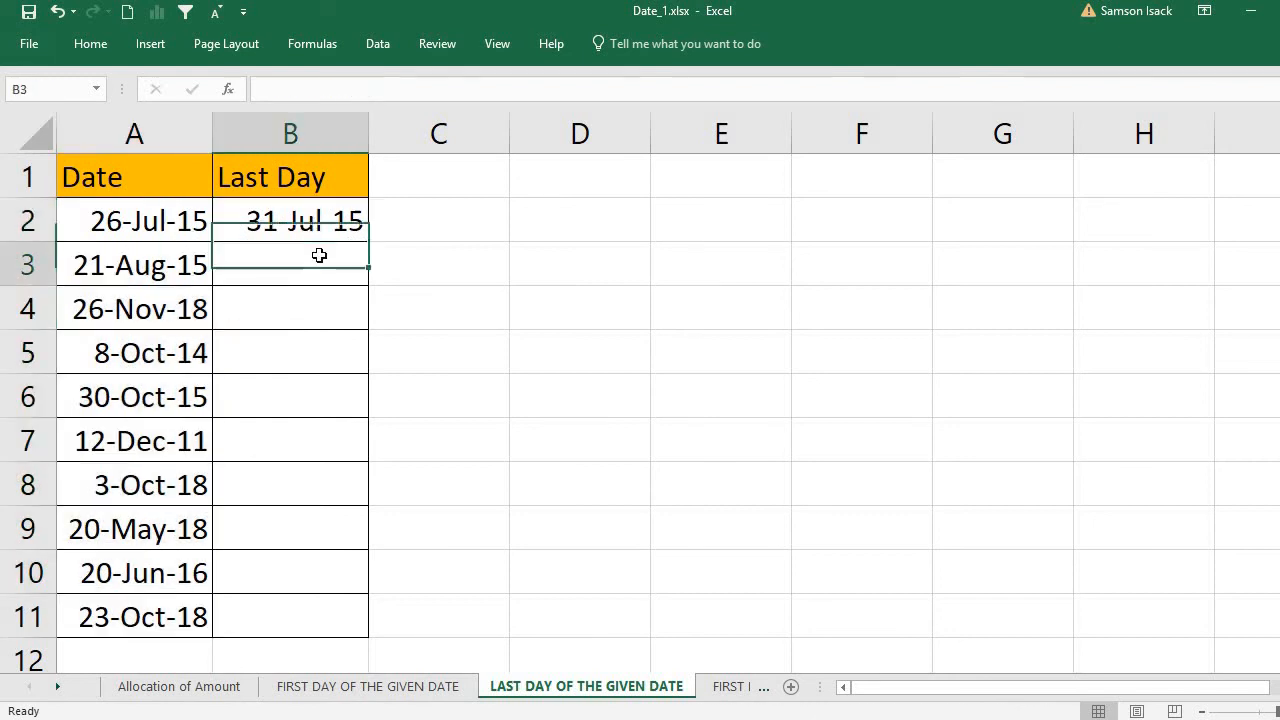
{"action": "type", "text": "=E"}
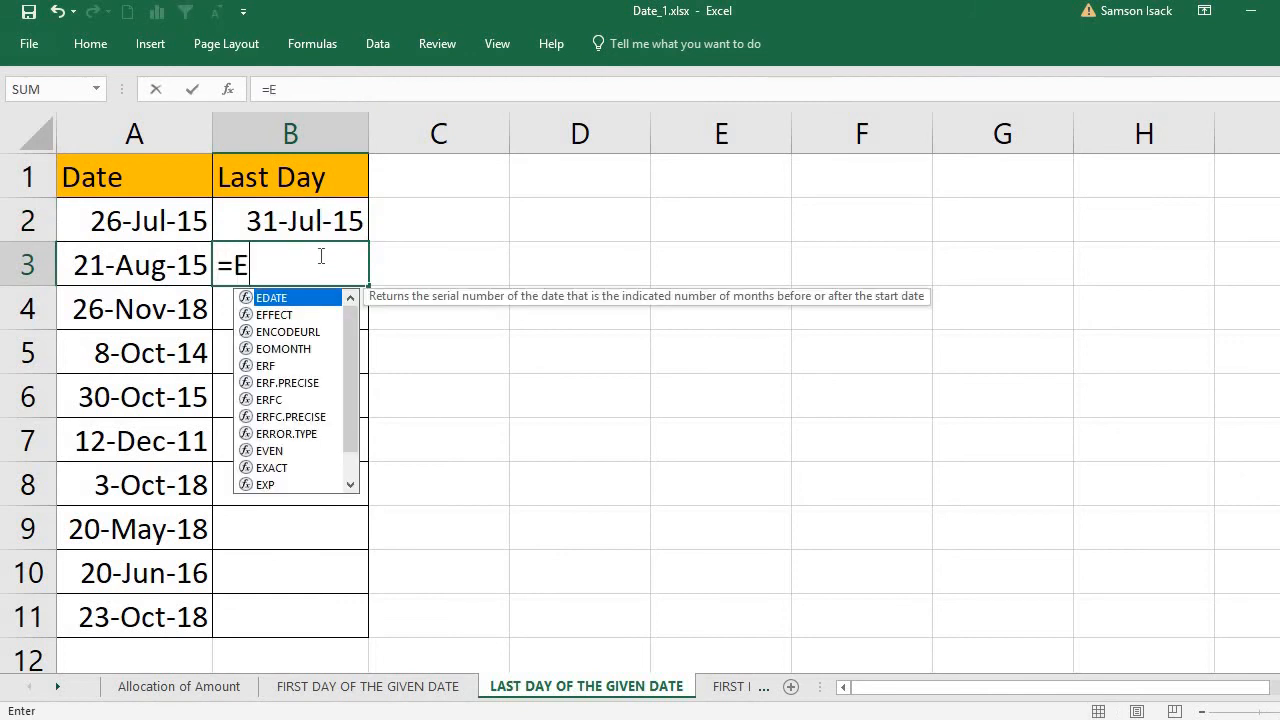
{"action": "type", "text": "OMONTH"}
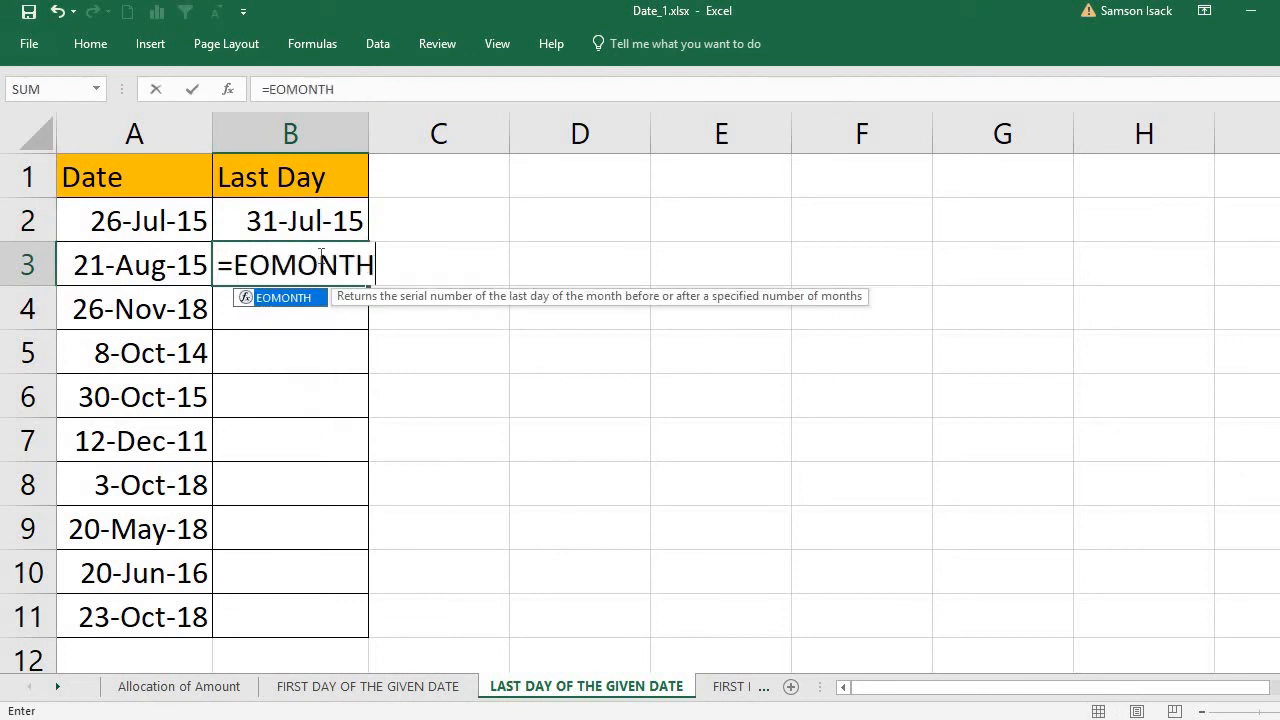
{"action": "type", "text": "("}
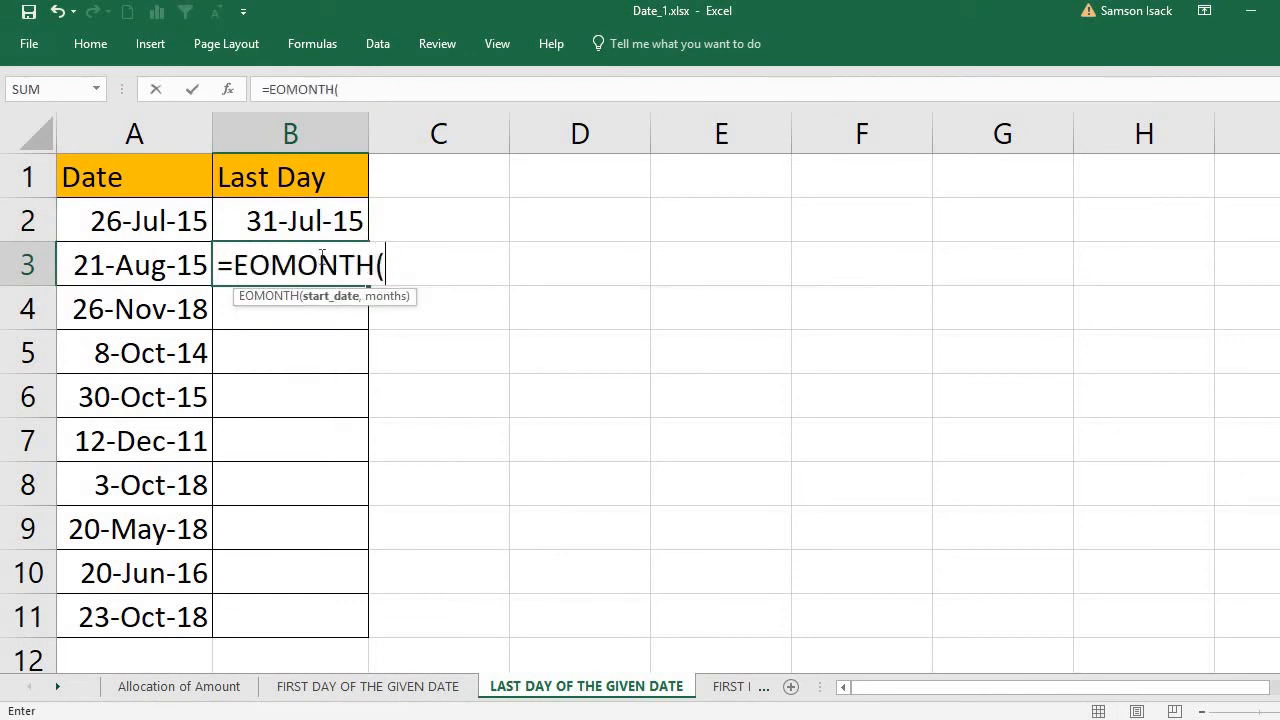
{"action": "left_click", "coordinate": [125, 262]}
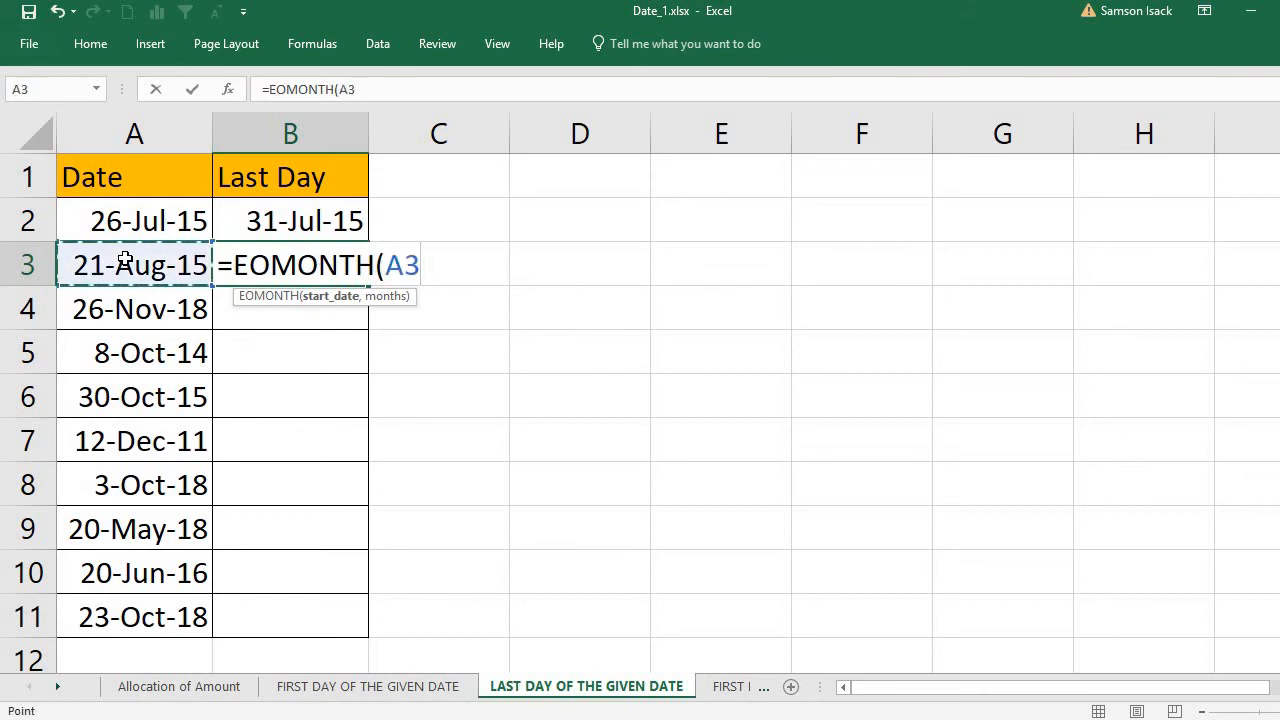
{"action": "type", "text": ","}
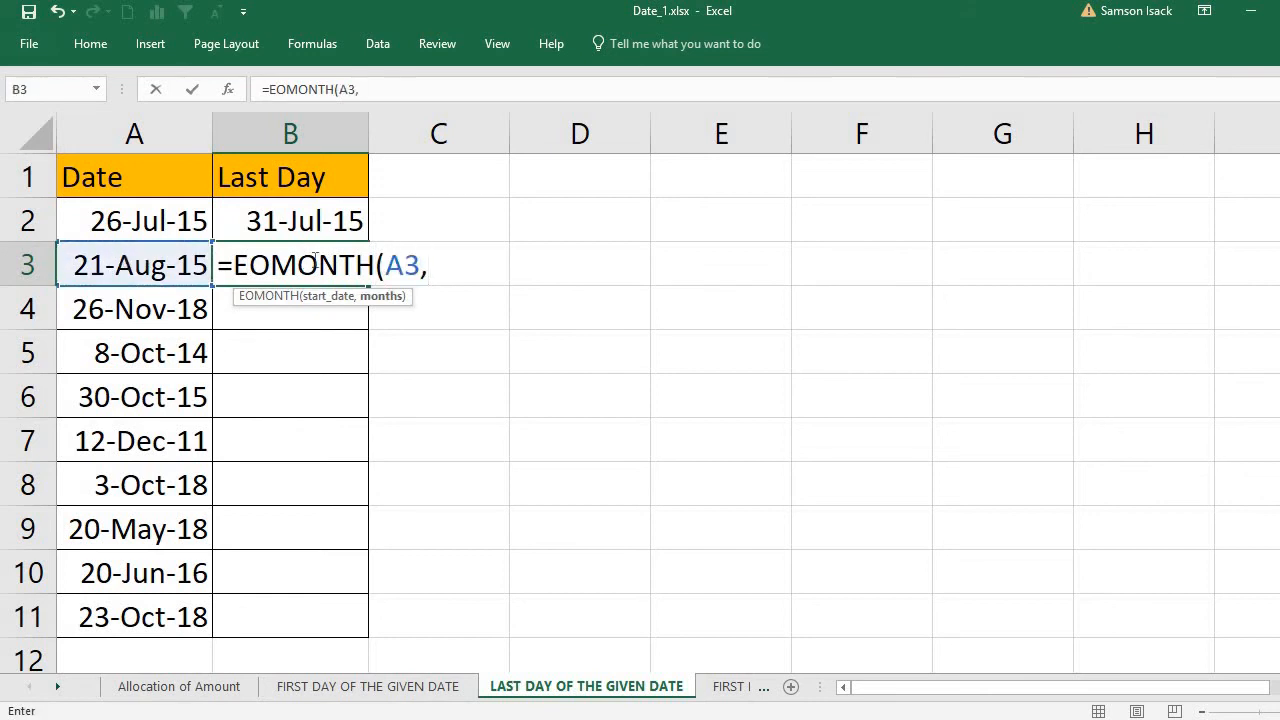
{"action": "type", "text": "0)"}
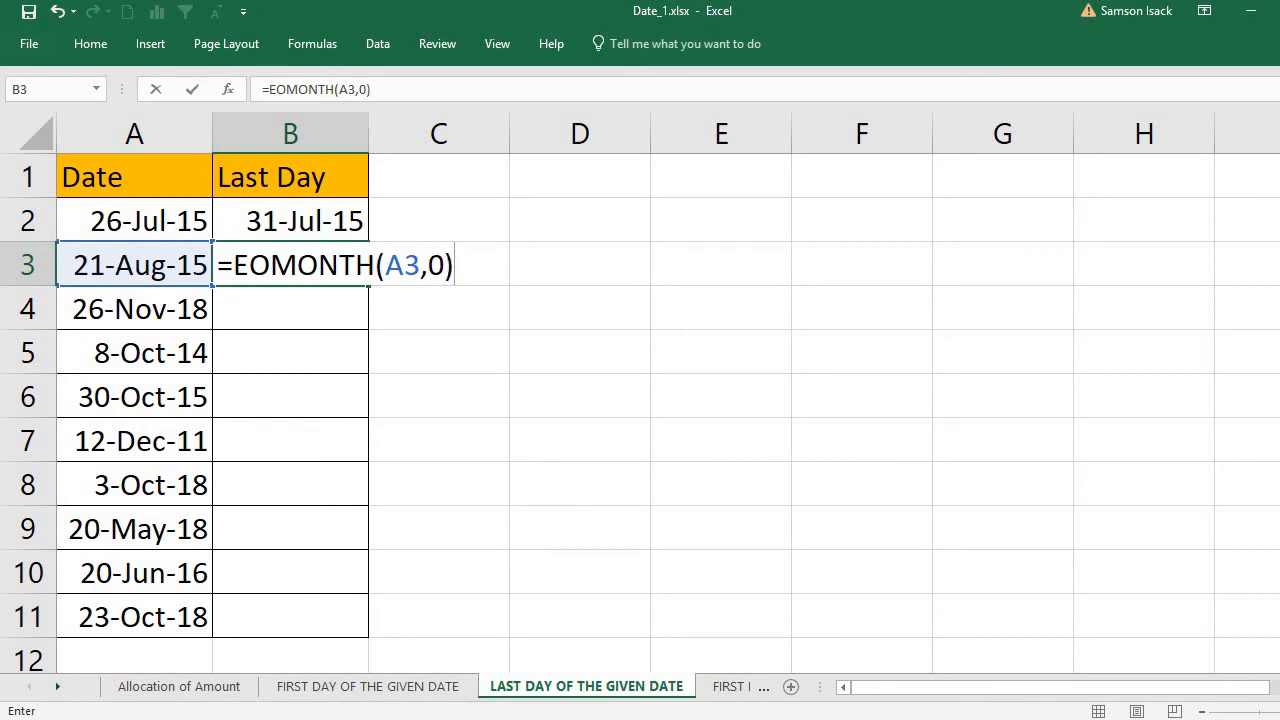
{"action": "key", "text": "Return"}
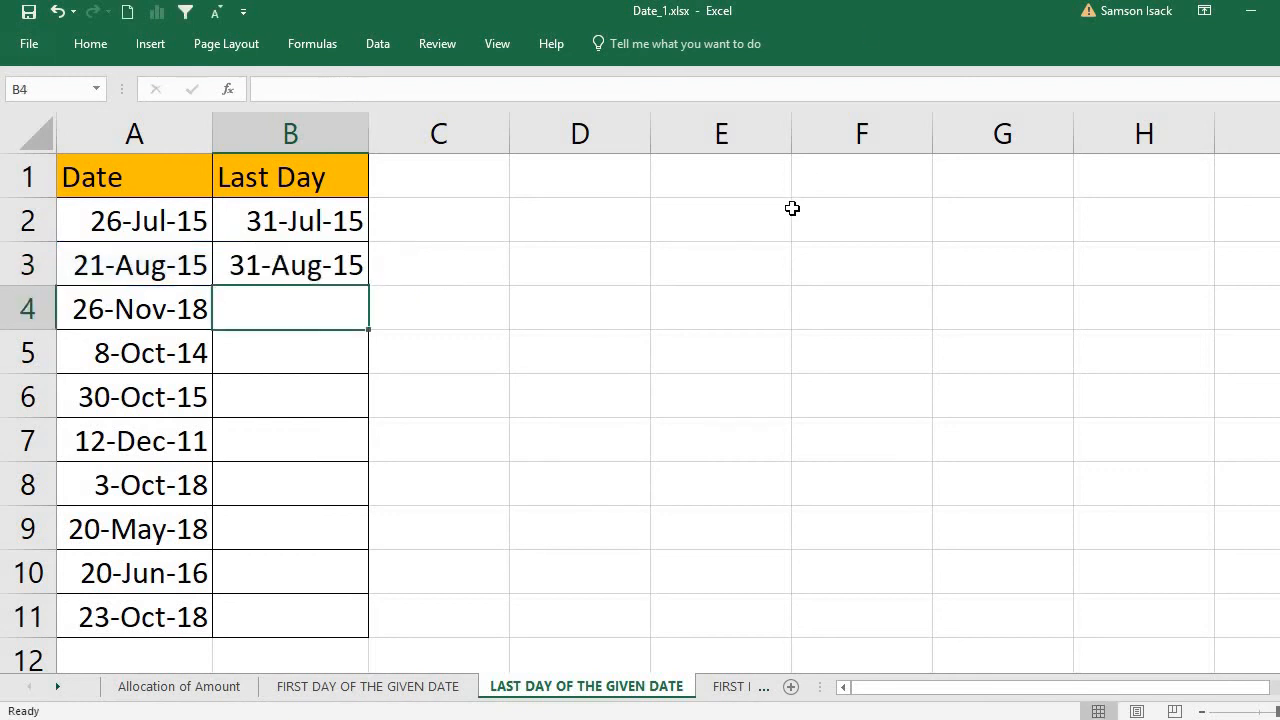
{"action": "left_click", "coordinate": [309, 266]}
{"action": "left_click_drag", "start_coordinate": [355, 325], "coordinate": [349, 629]}
Examine the filled EOMONTH formulas in B4:B11 and compare their month-end dates with the given dates in column A.
{"action": "left_click", "coordinate": [313, 294]}
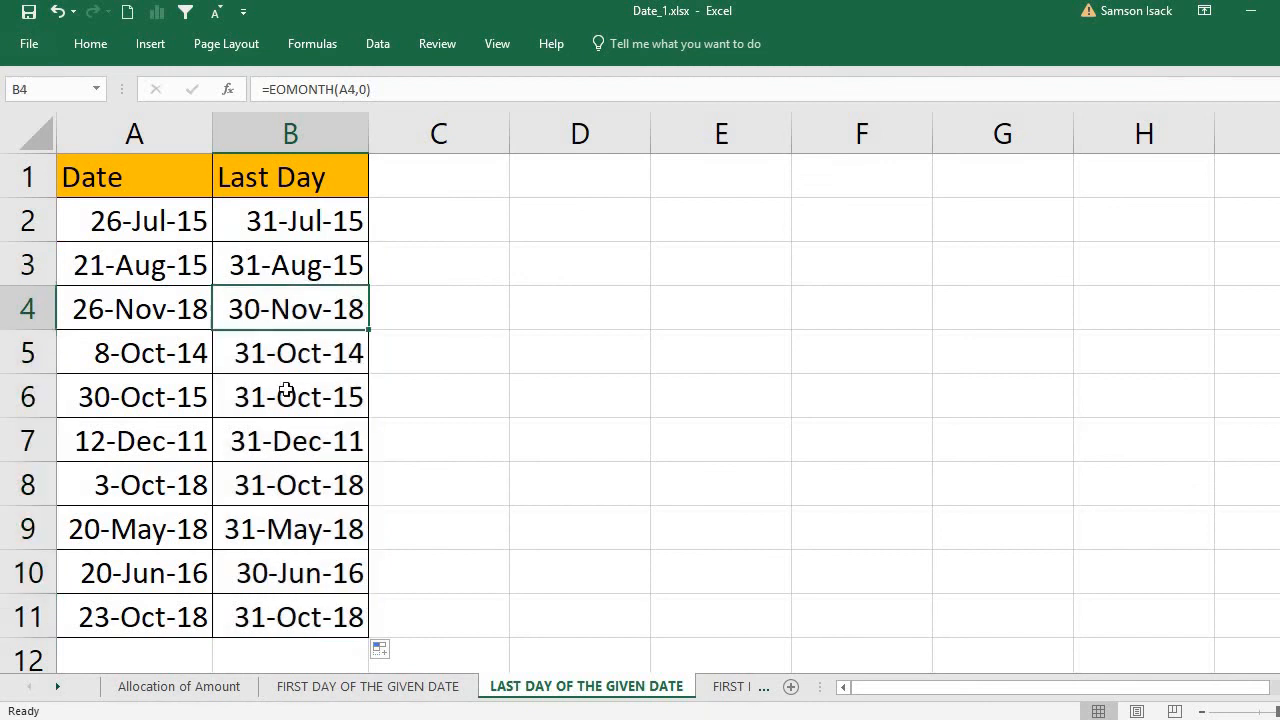
{"action": "left_click", "coordinate": [279, 349]}
{"action": "left_click", "coordinate": [278, 392]}
{"action": "left_click", "coordinate": [278, 446]}
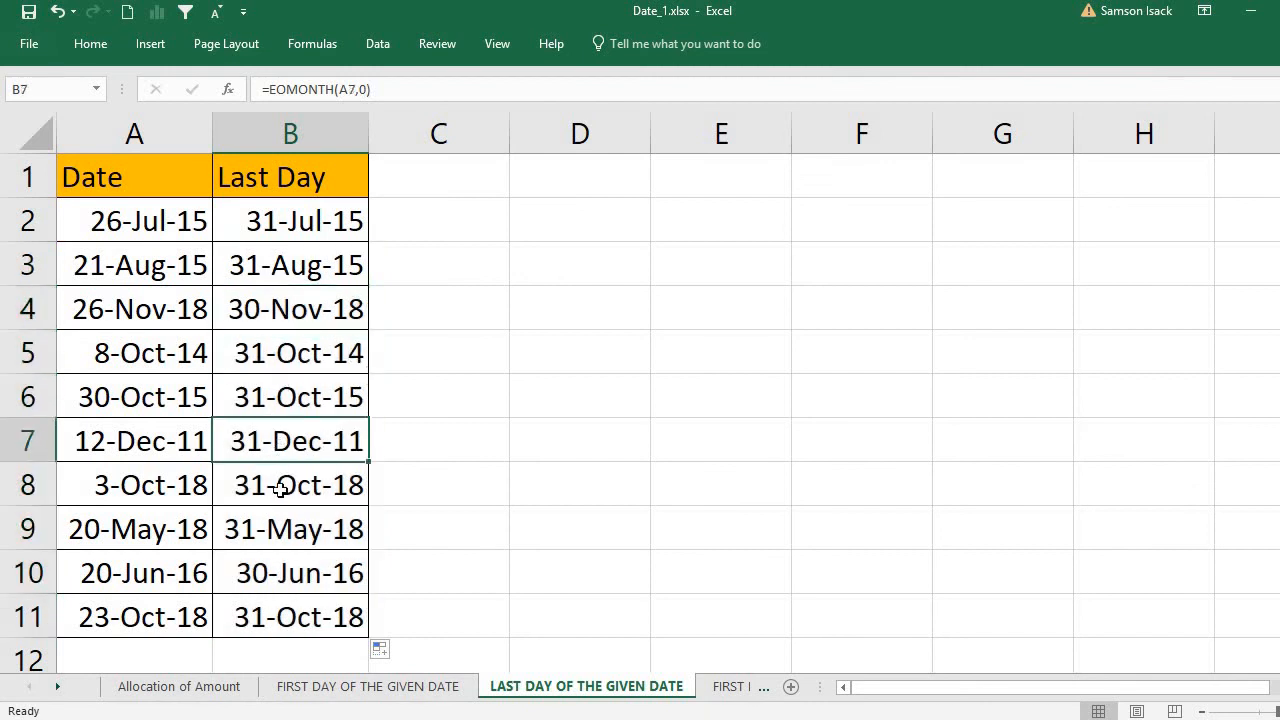
{"action": "left_click", "coordinate": [280, 490]}
{"action": "left_click", "coordinate": [279, 568]}
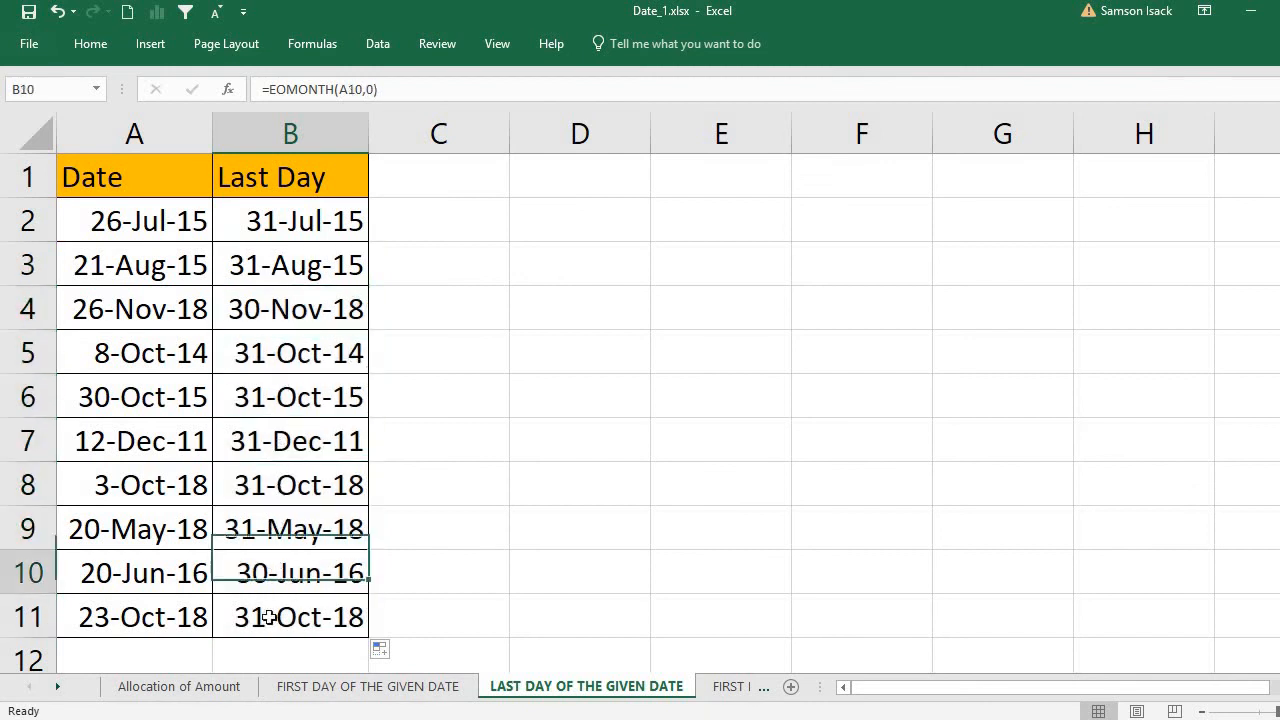
{"action": "left_click", "coordinate": [190, 613]}
{"action": "left_click", "coordinate": [245, 620]}
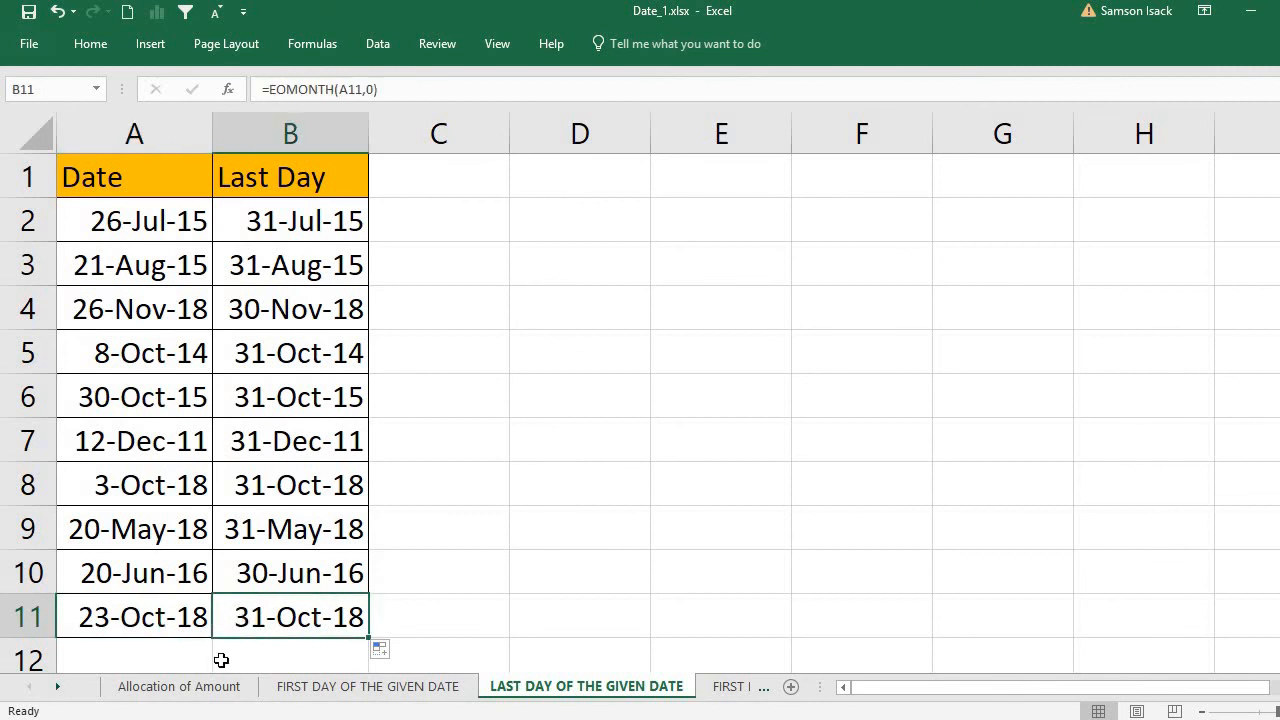
{"action": "left_click", "coordinate": [168, 578]}
{"action": "left_click", "coordinate": [307, 577]}
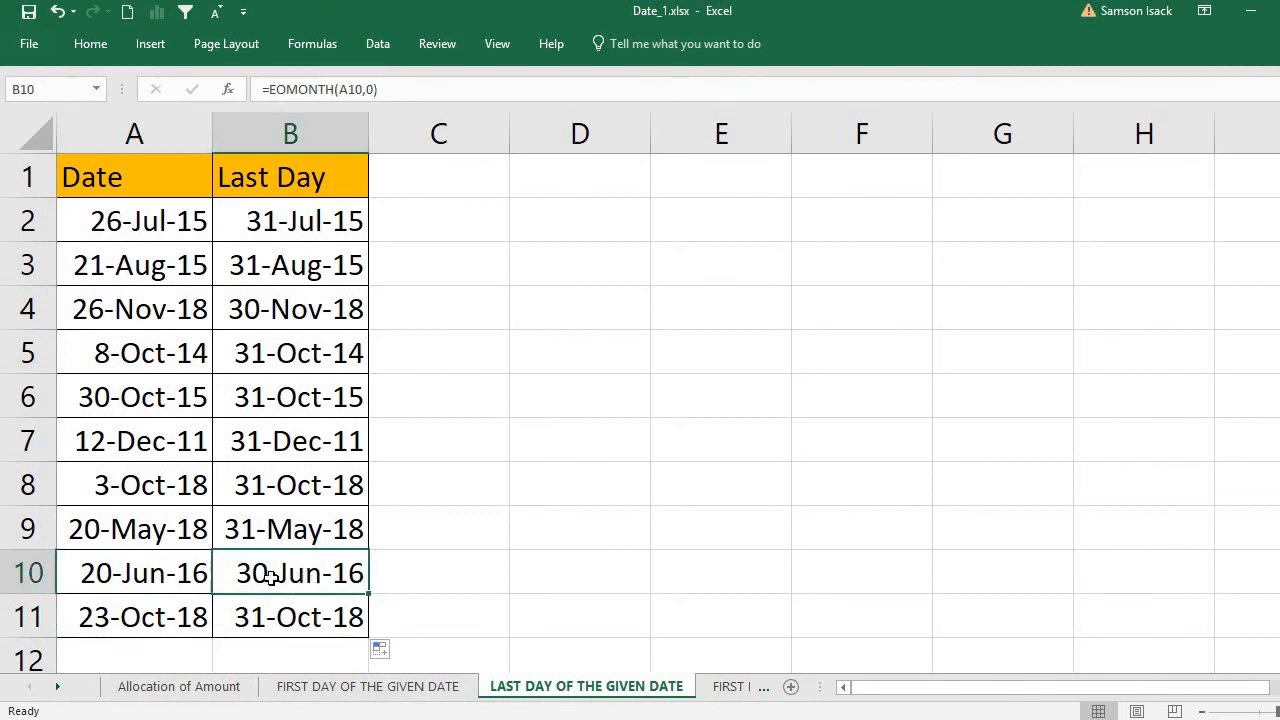
{"action": "left_click", "coordinate": [176, 398]}
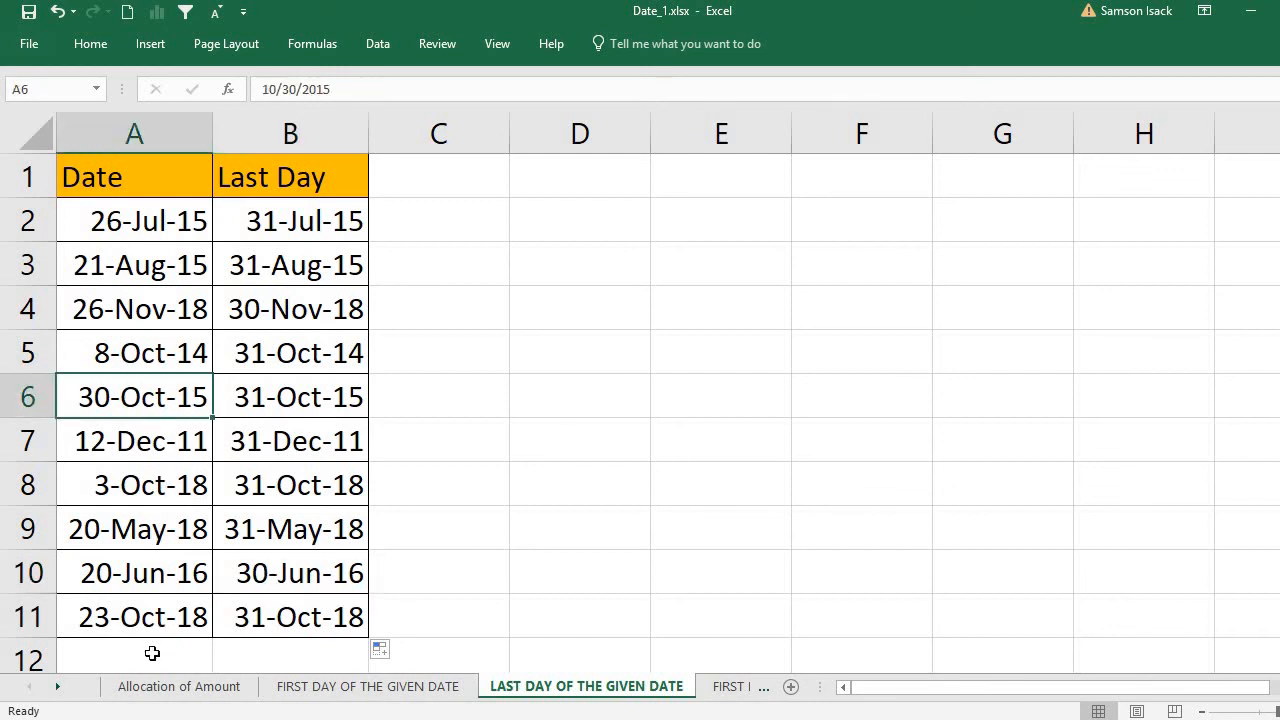
Add the date 2-Feb-13 in A12 below the list and compare it with the month-end date in B12.
{"action": "left_click", "coordinate": [25, 189]}
{"action": "left_click_drag", "start_coordinate": [25, 197], "coordinate": [25, 187]}
{"action": "left_click", "coordinate": [165, 636]}
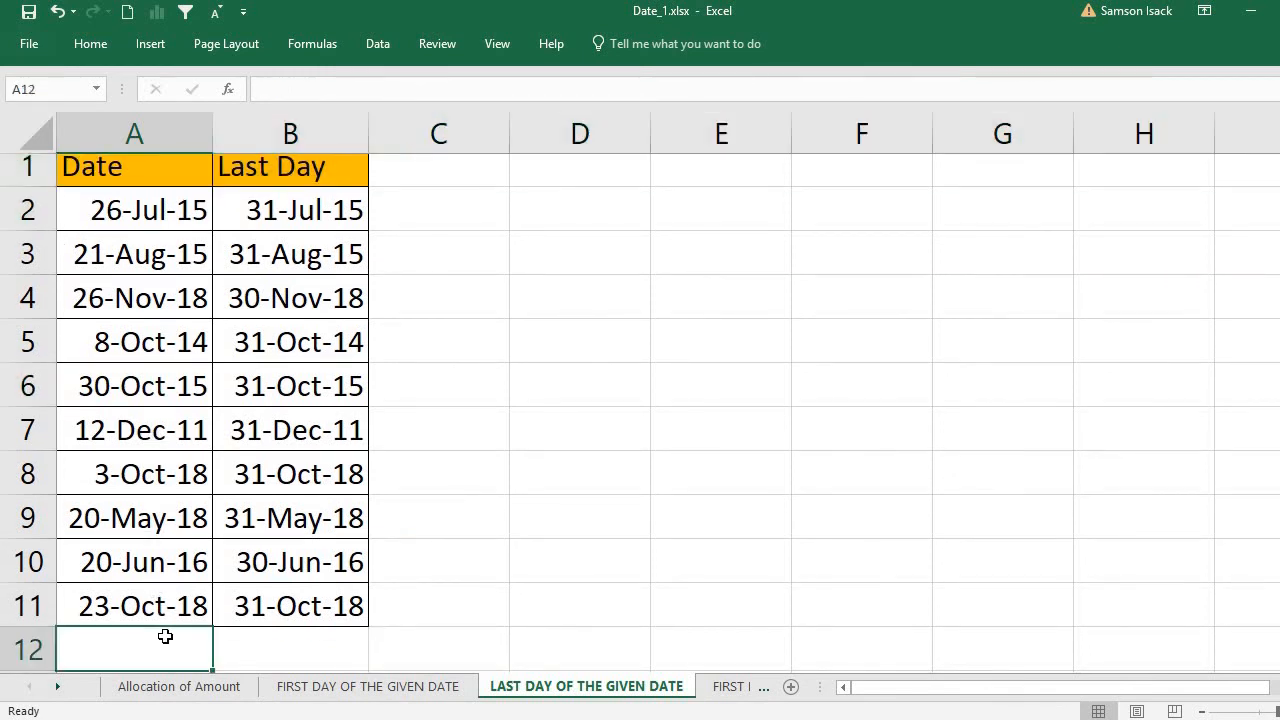
{"action": "type", "text": "2-"}
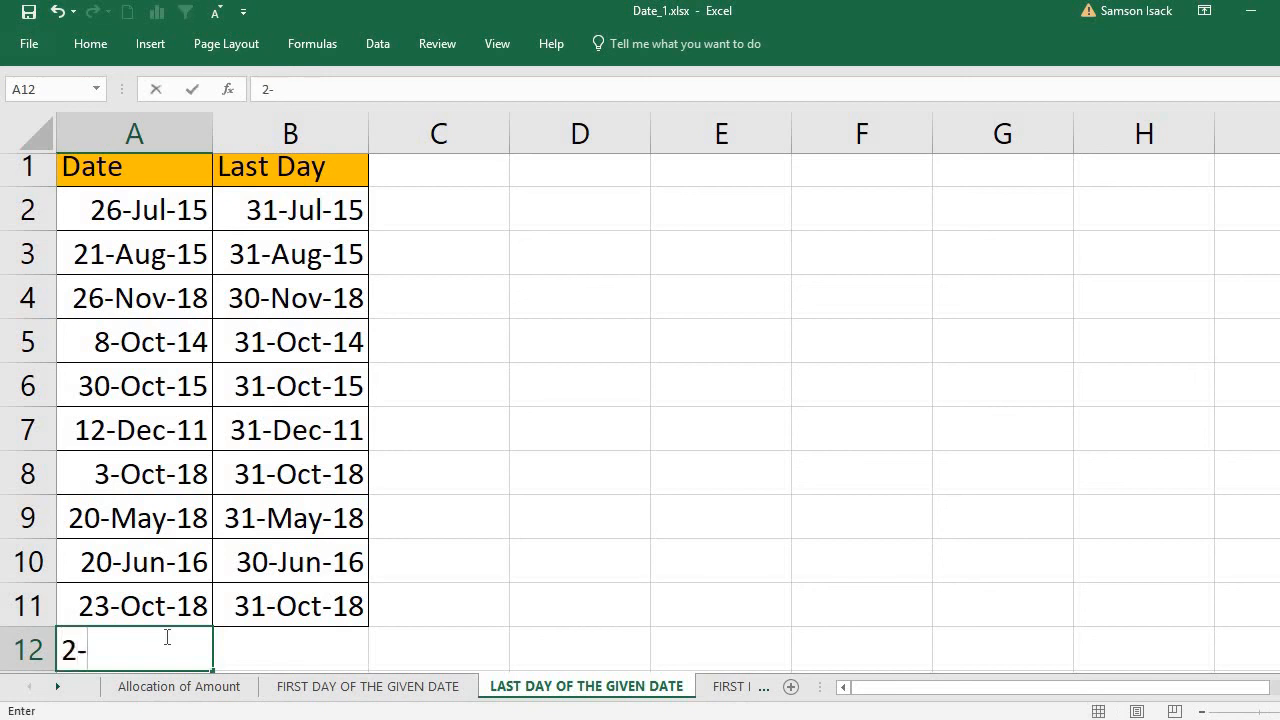
{"action": "type", "text": "Feb-13"}
{"action": "key", "text": "Return"}
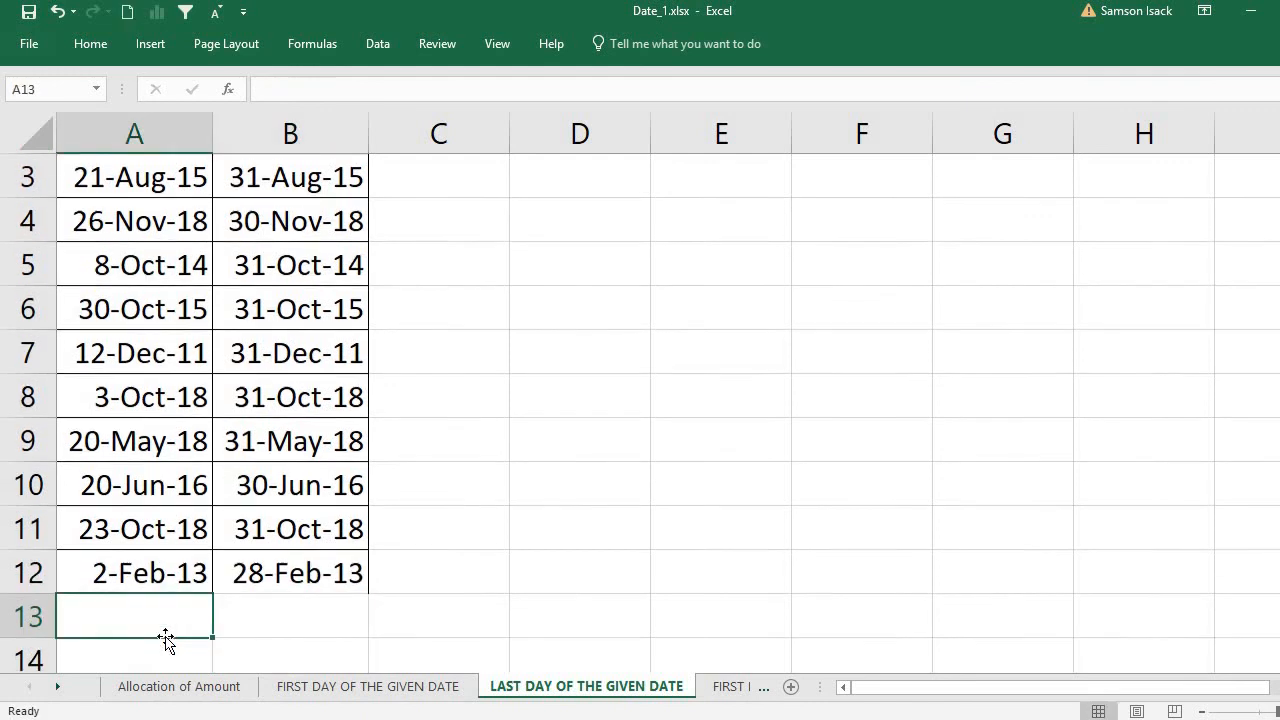
{"action": "left_click", "coordinate": [190, 573]}
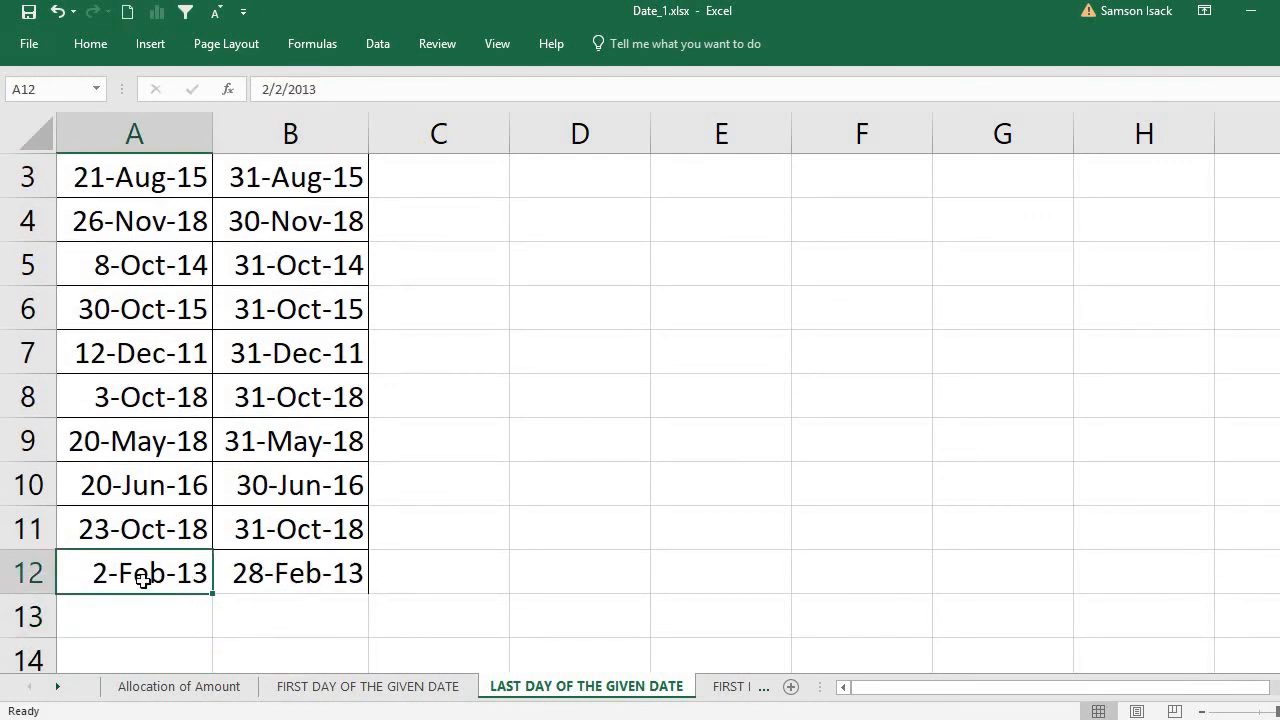
{"action": "left_click", "coordinate": [278, 582]}
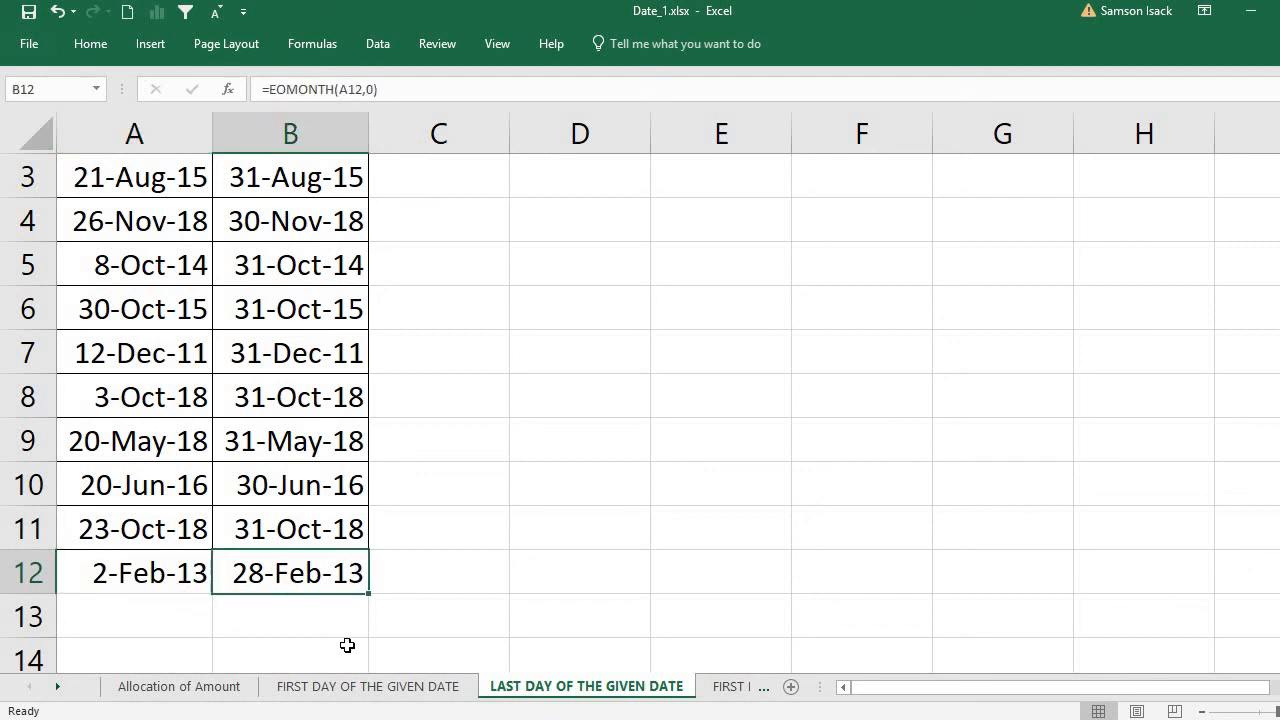
Change the year of the February date in A12 to 2012 and check the last day in B12.
{"action": "left_click", "coordinate": [177, 574]}
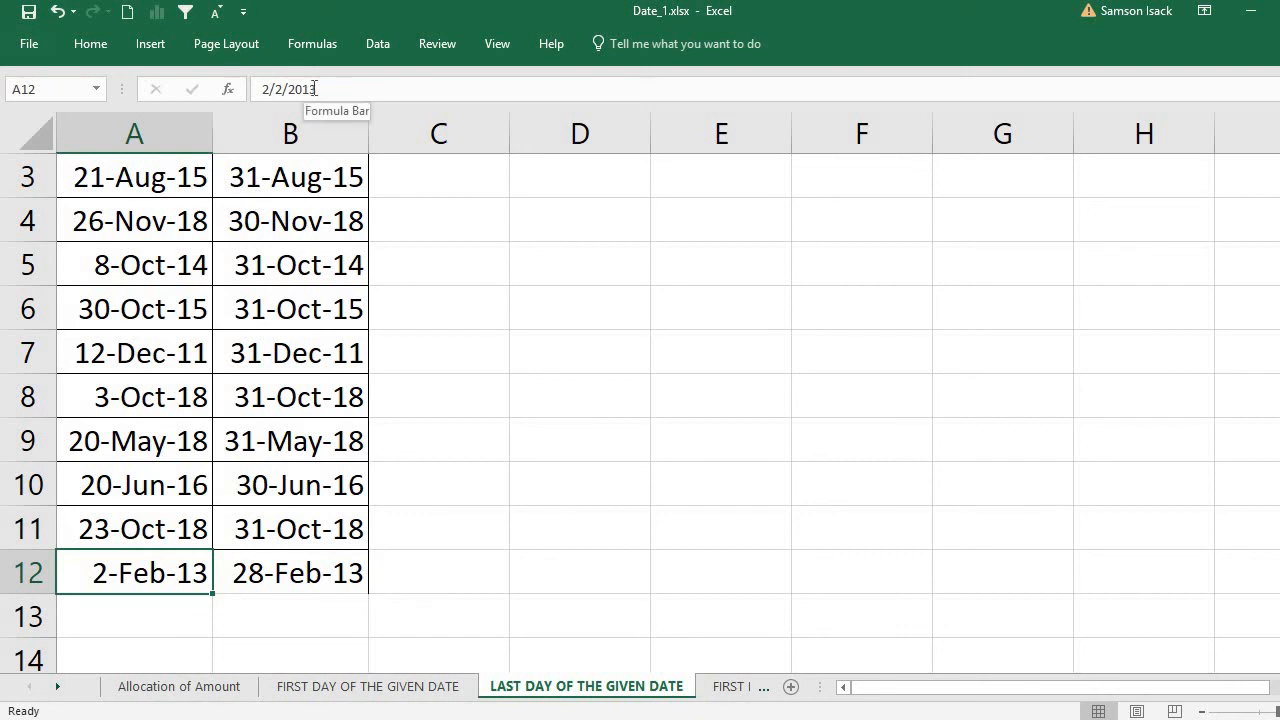
{"action": "left_click_drag", "start_coordinate": [312, 89], "coordinate": [323, 89]}
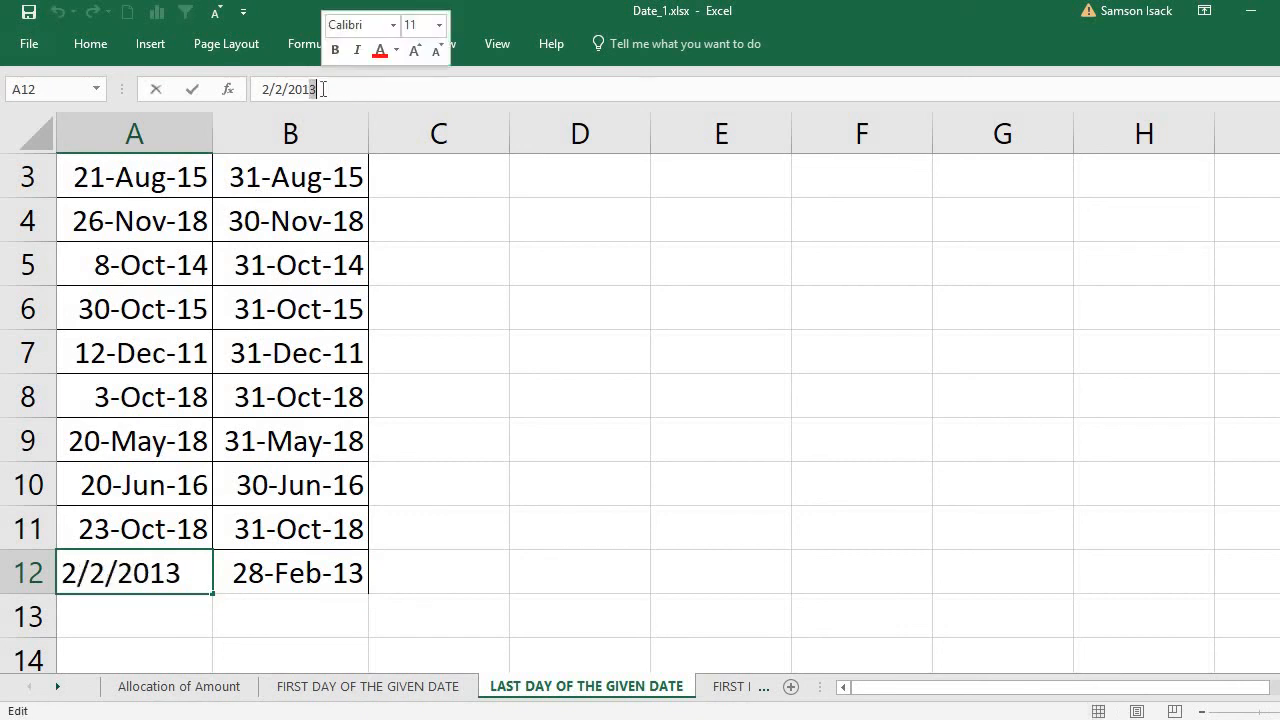
{"action": "type", "text": "2"}
{"action": "key", "text": "Return"}
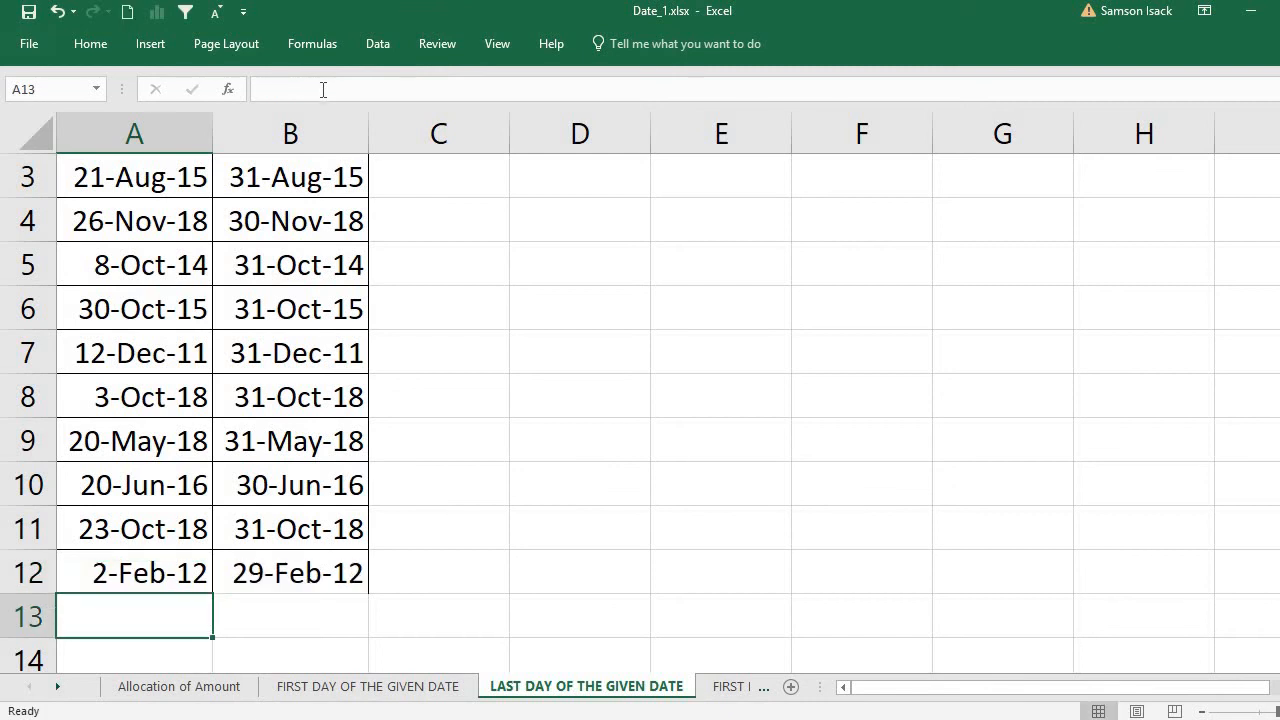
{"action": "left_click", "coordinate": [286, 567]}
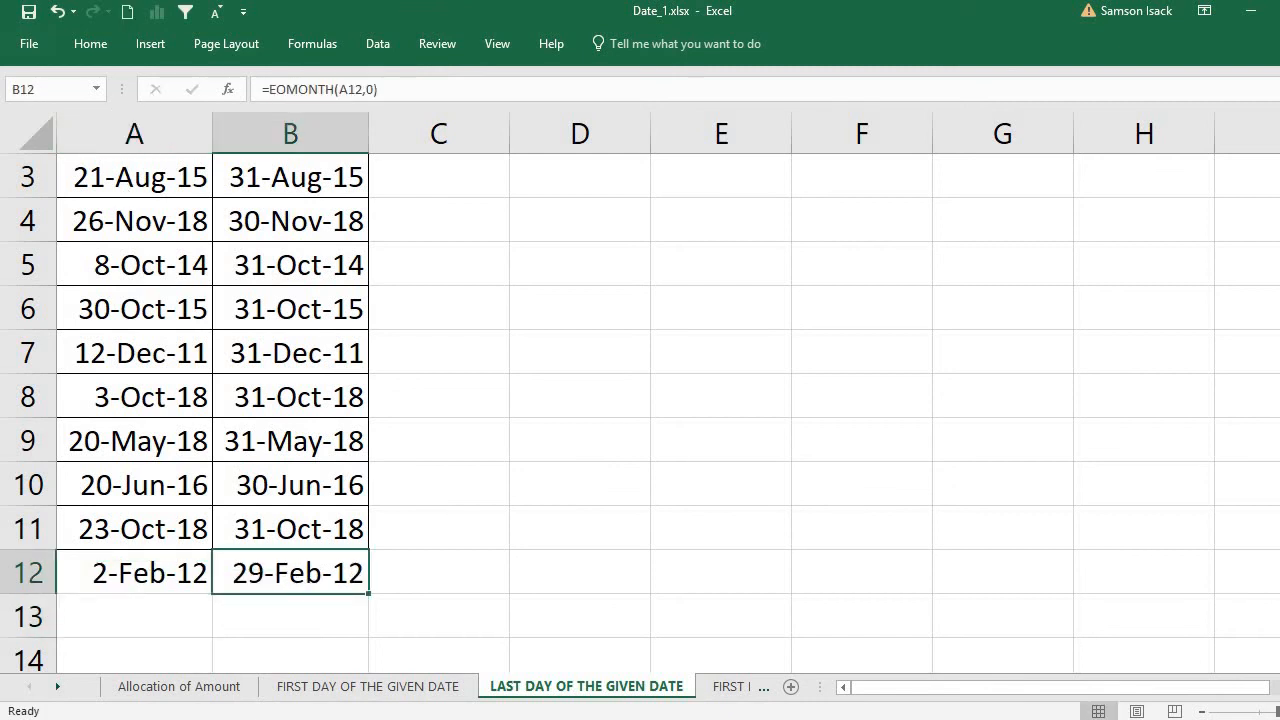
{"action": "scroll", "coordinate": [374, 629], "scroll_direction": "up", "scroll_amount": 1}
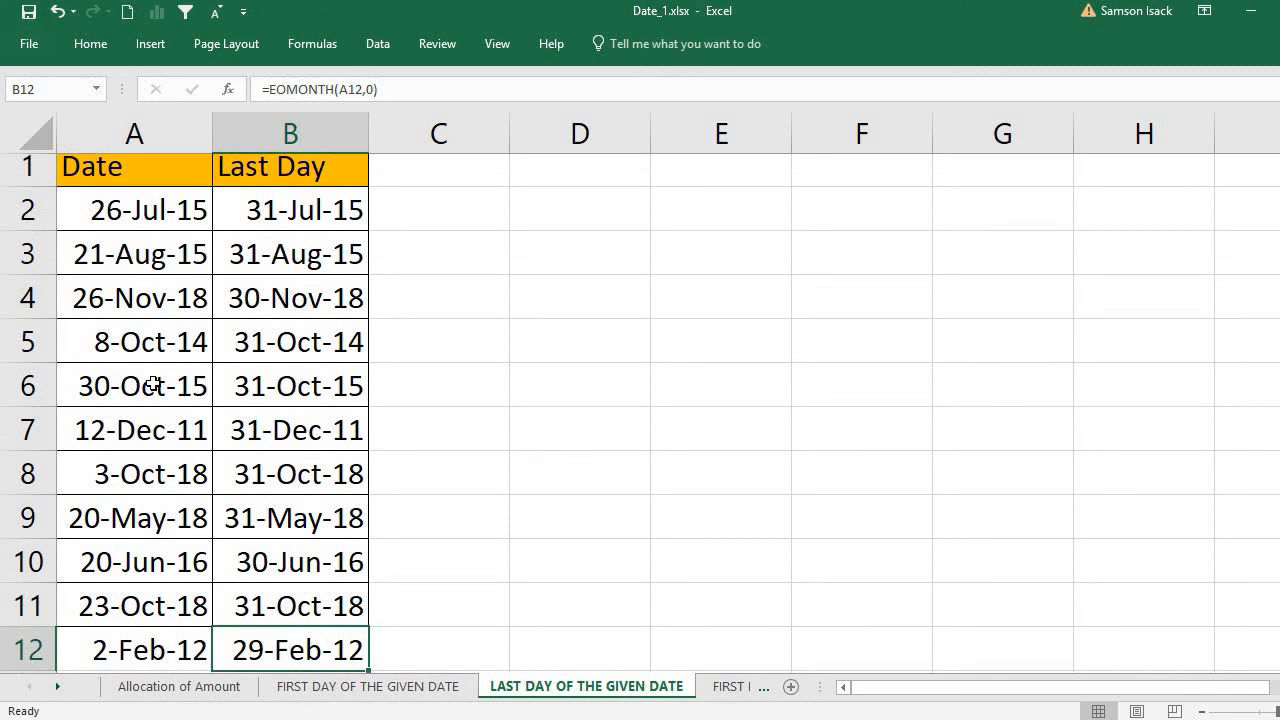
{"action": "left_click", "coordinate": [171, 263]}
{"action": "left_click", "coordinate": [272, 209]}
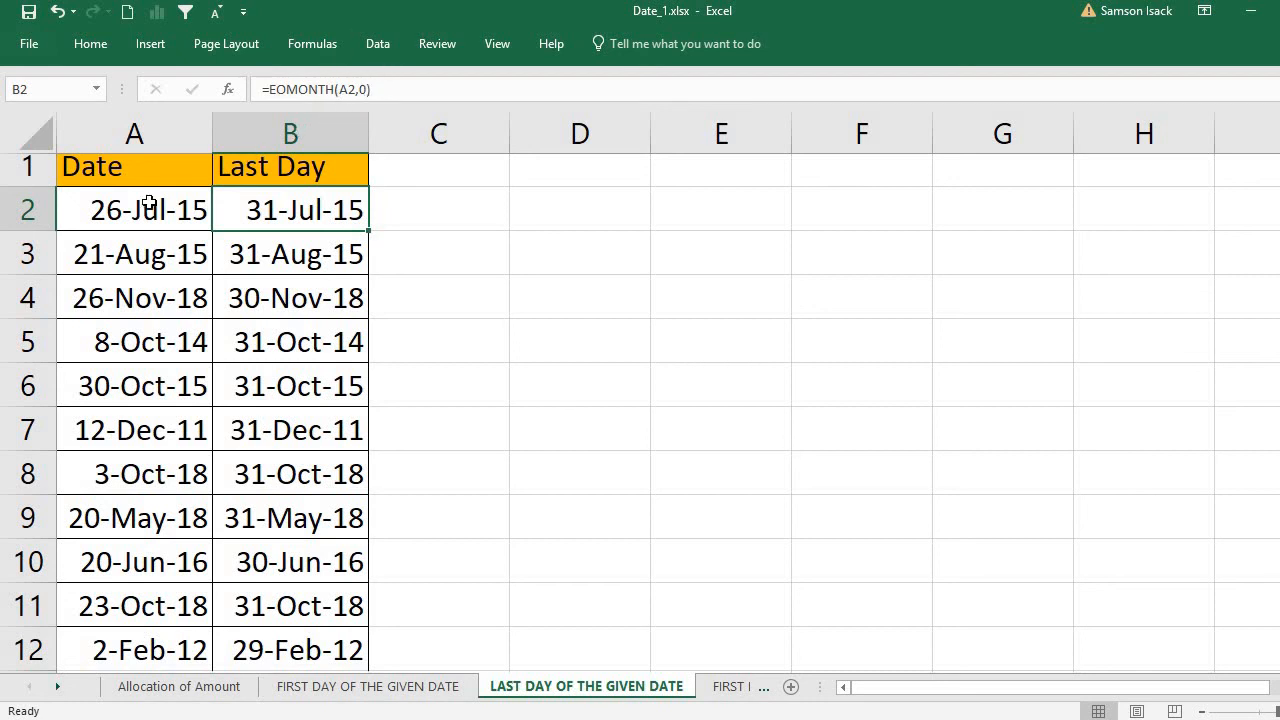
{"action": "left_click", "coordinate": [148, 202]}
{"action": "left_click", "coordinate": [148, 174]}
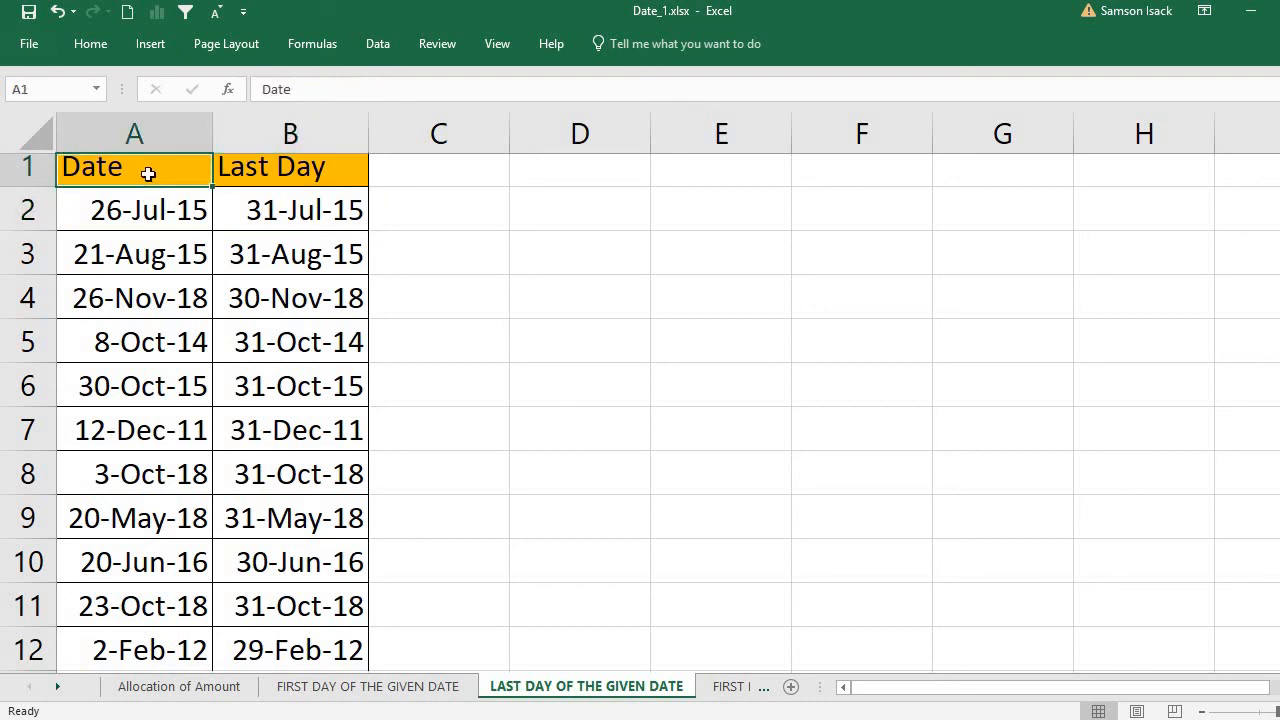